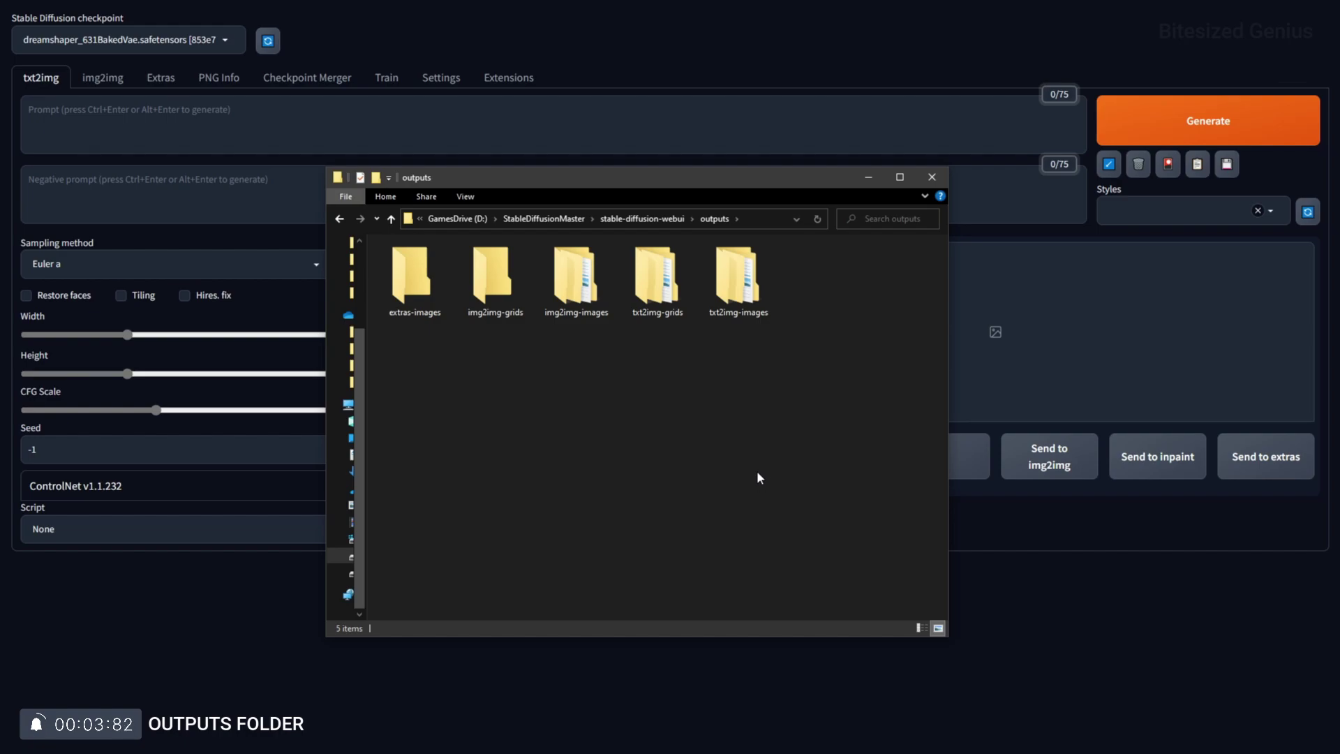
# Open outputs\txt2img-images to reveal its dated image subfolder
pyautogui.doubleClick(739, 308)
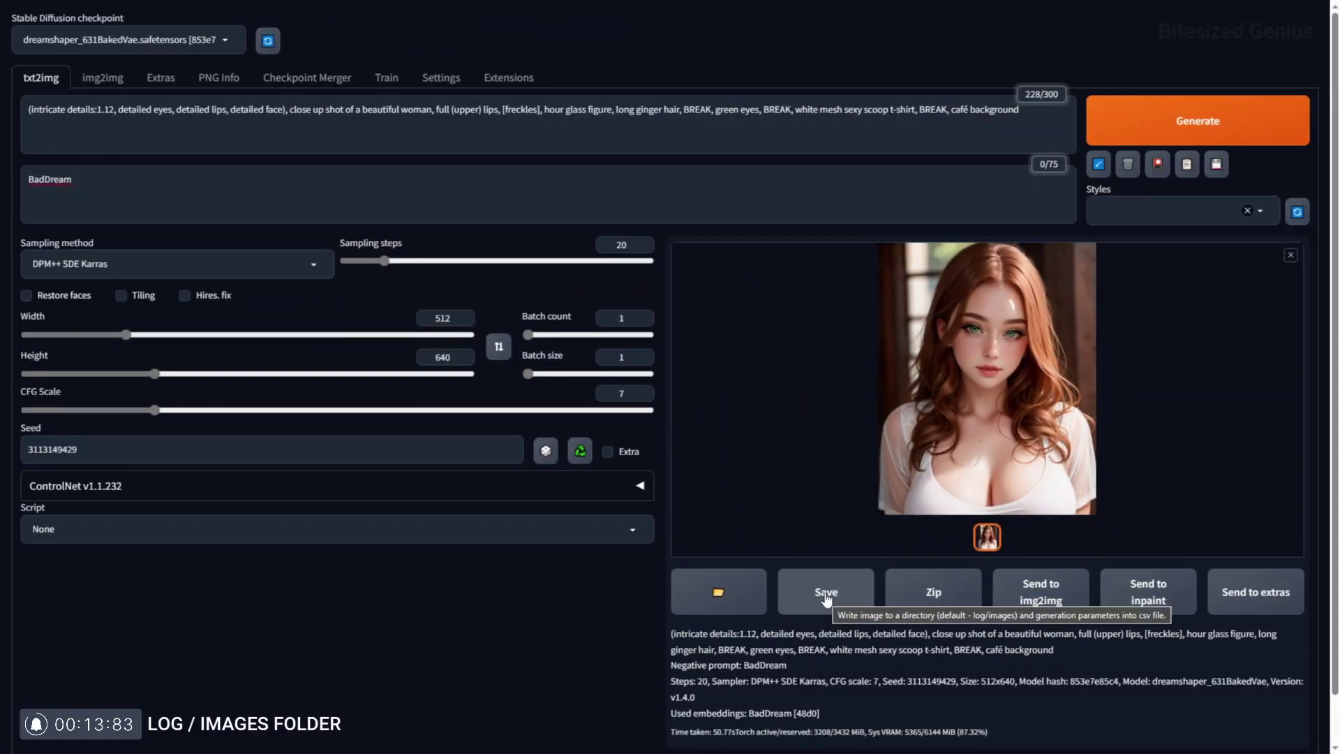
# Save the generated portrait and a zip of it to log/images, then view that folder
pyautogui.click(826, 597)
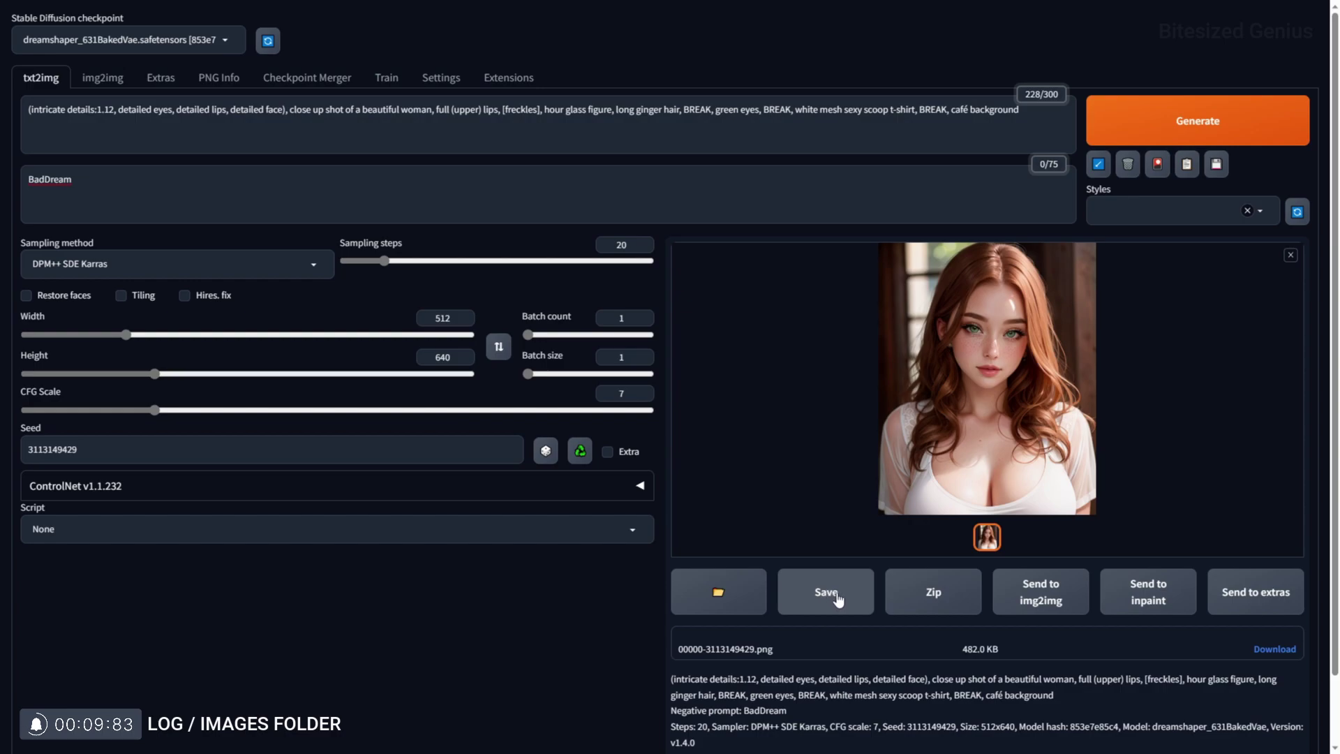
pyautogui.click(934, 592)
pyautogui.click(718, 592)
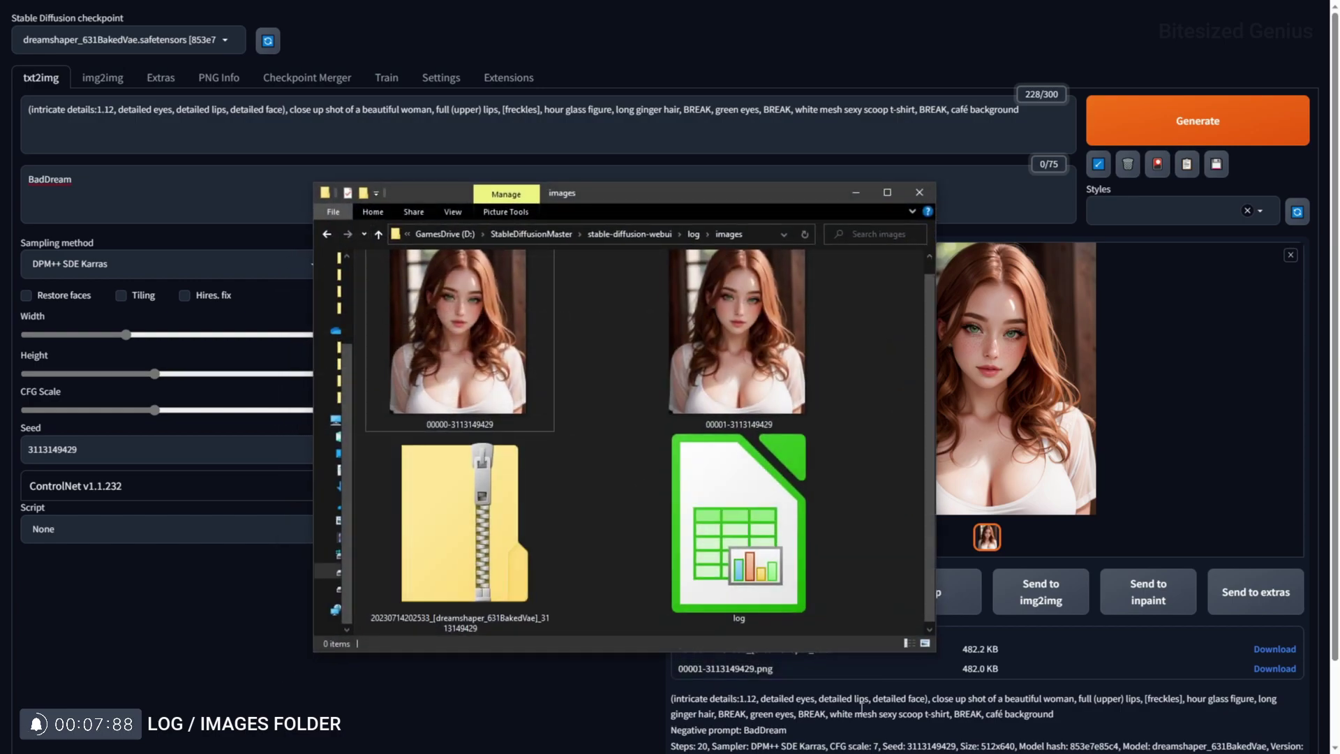
pyautogui.scroll(1, 874, 522)
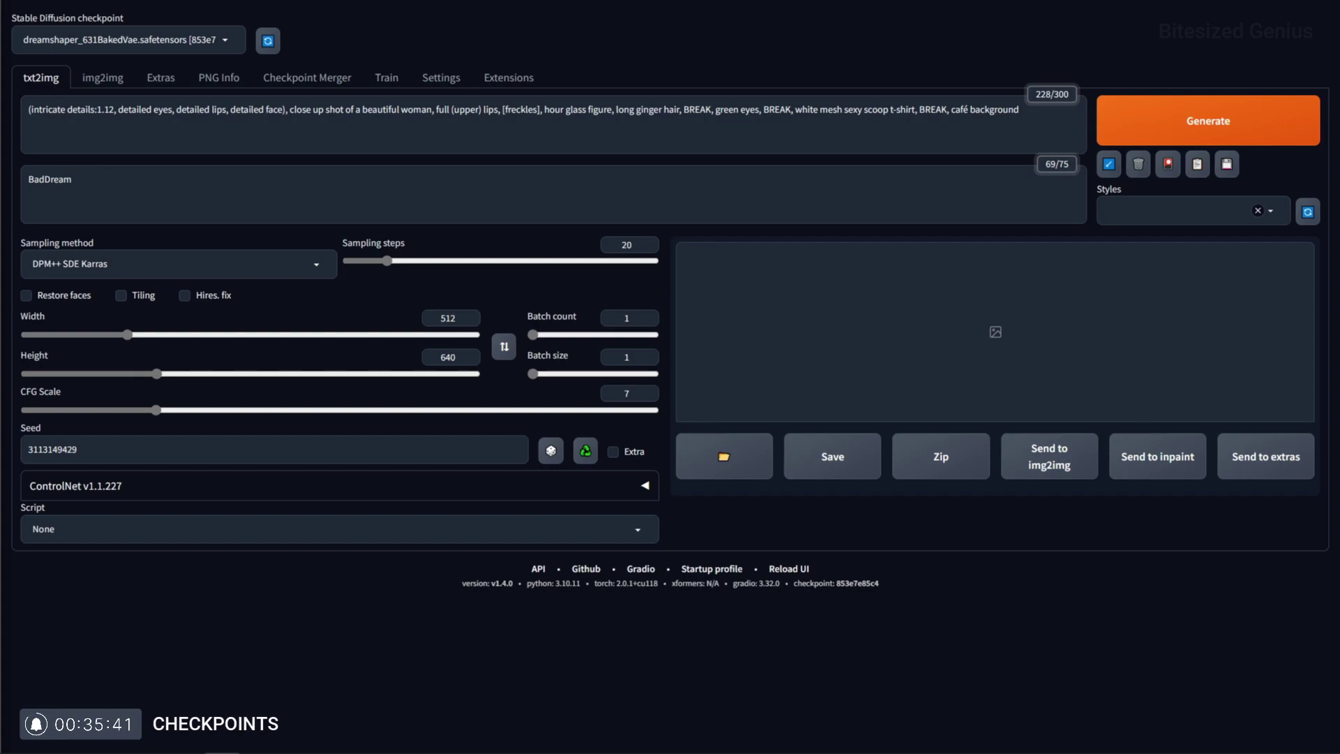
pyautogui.click(232, 41)
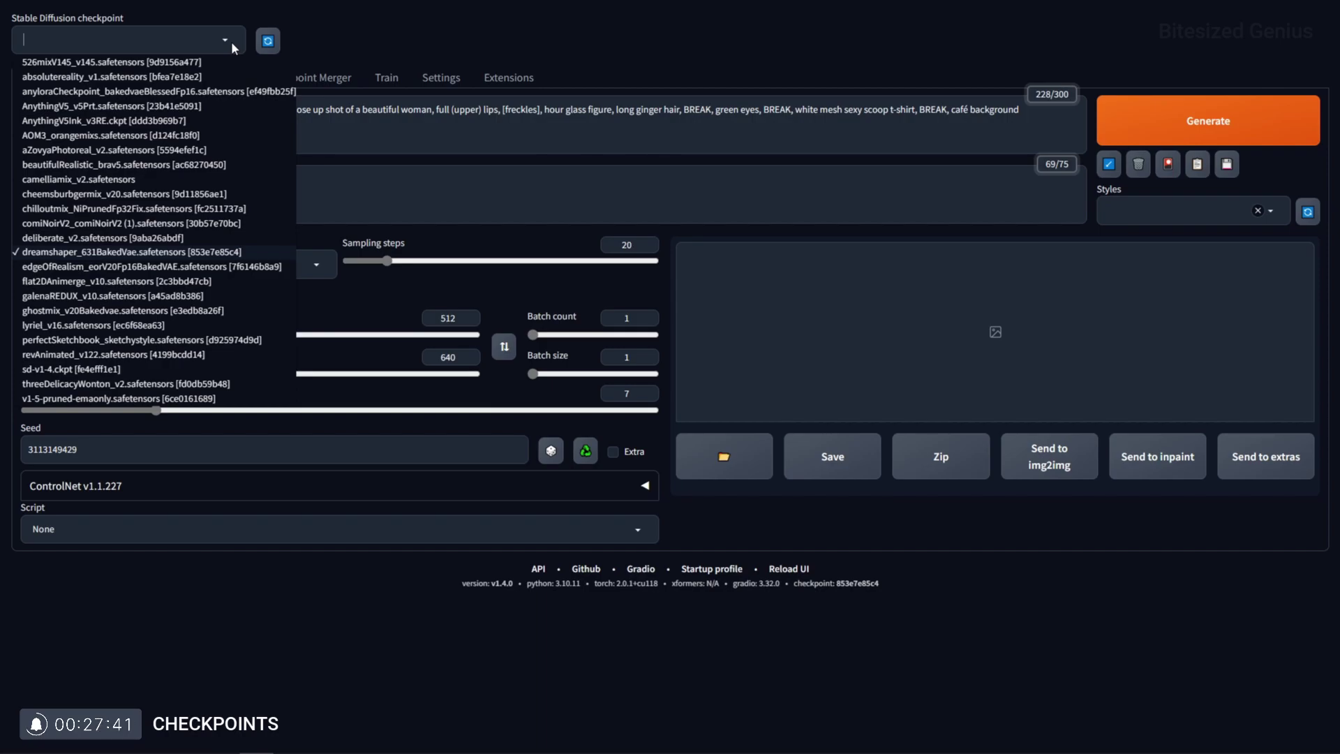
pyautogui.click(625, 31)
pyautogui.hotkey('alt', 'Tab')
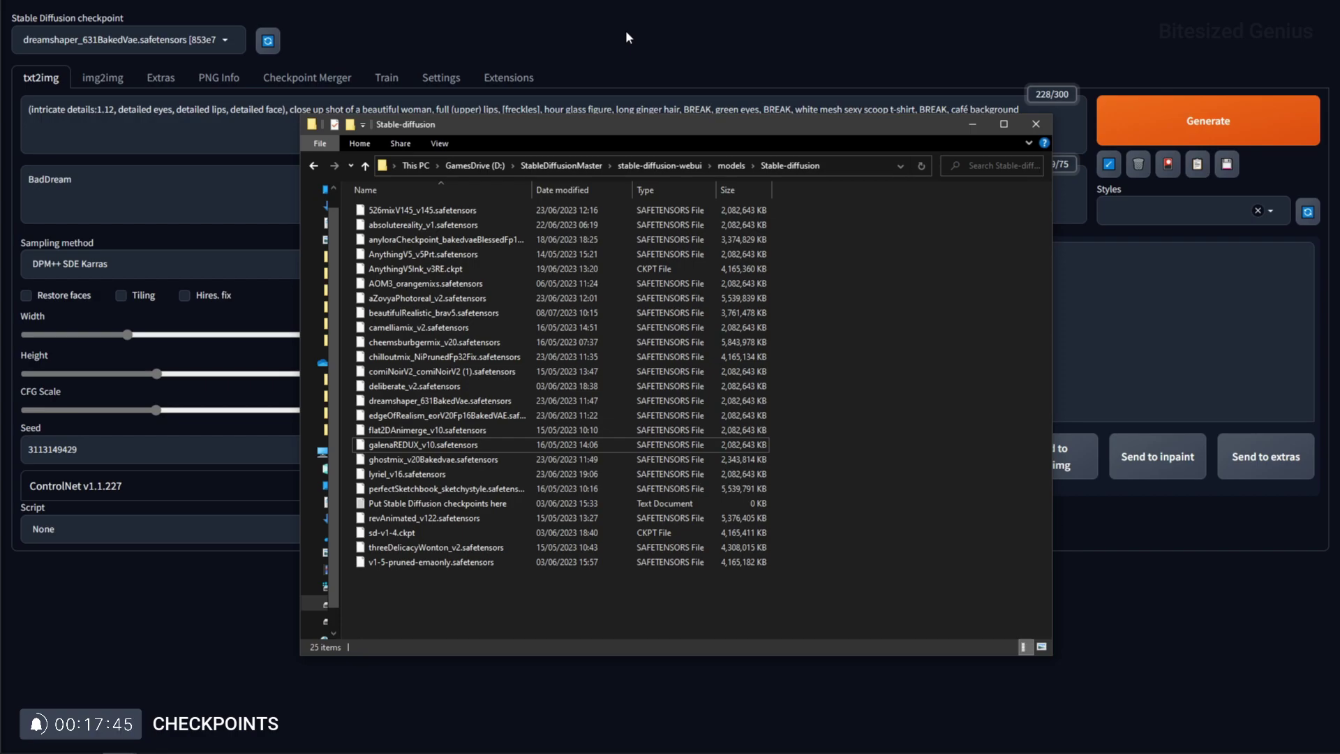
# Bring the WebUI forward and show the Settings > User interface section
pyautogui.click(450, 84)
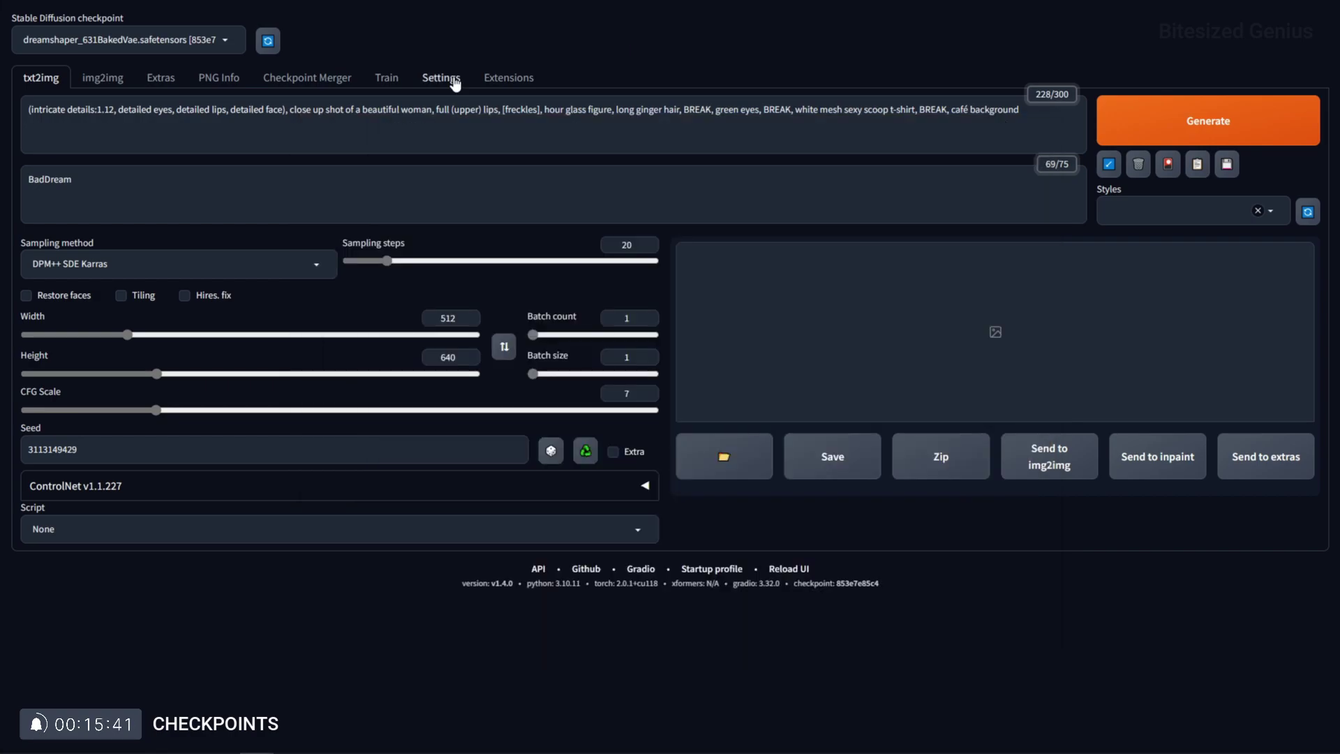
pyautogui.click(441, 78)
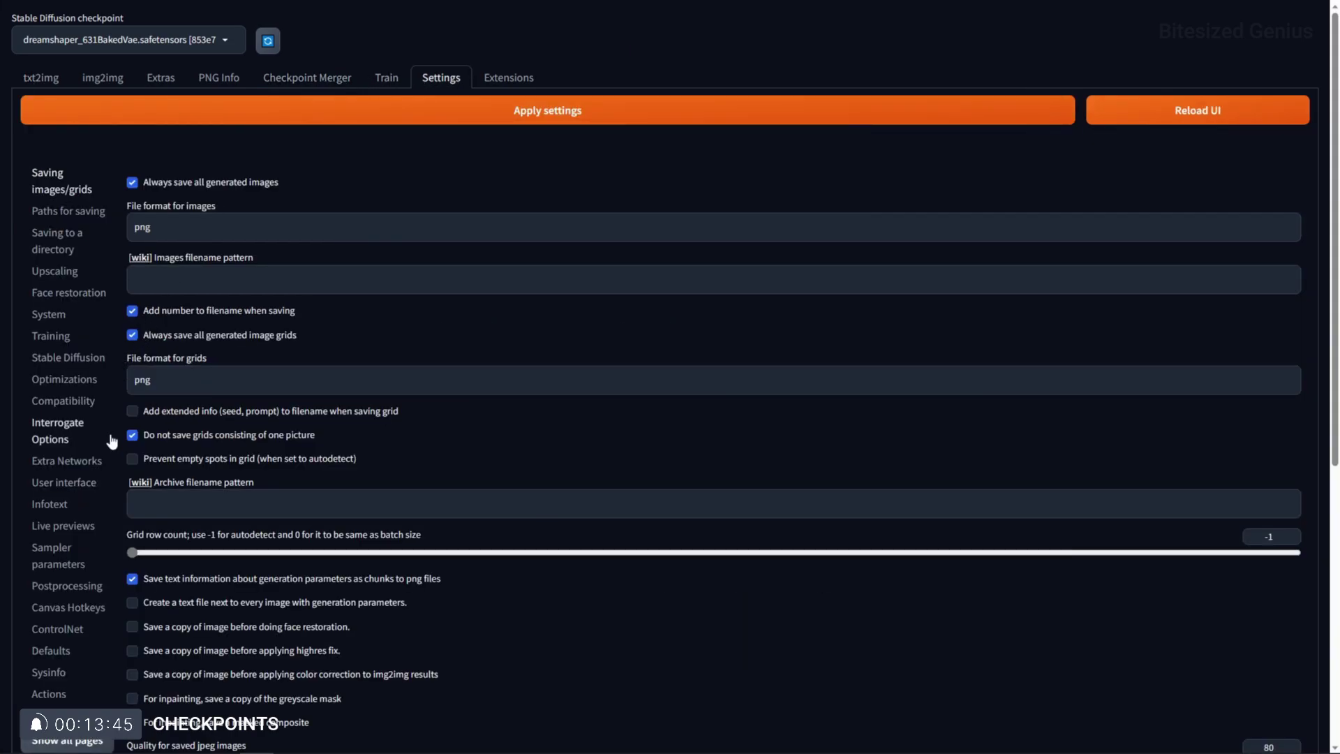
pyautogui.click(83, 482)
pyautogui.scroll(-7, 369, 457)
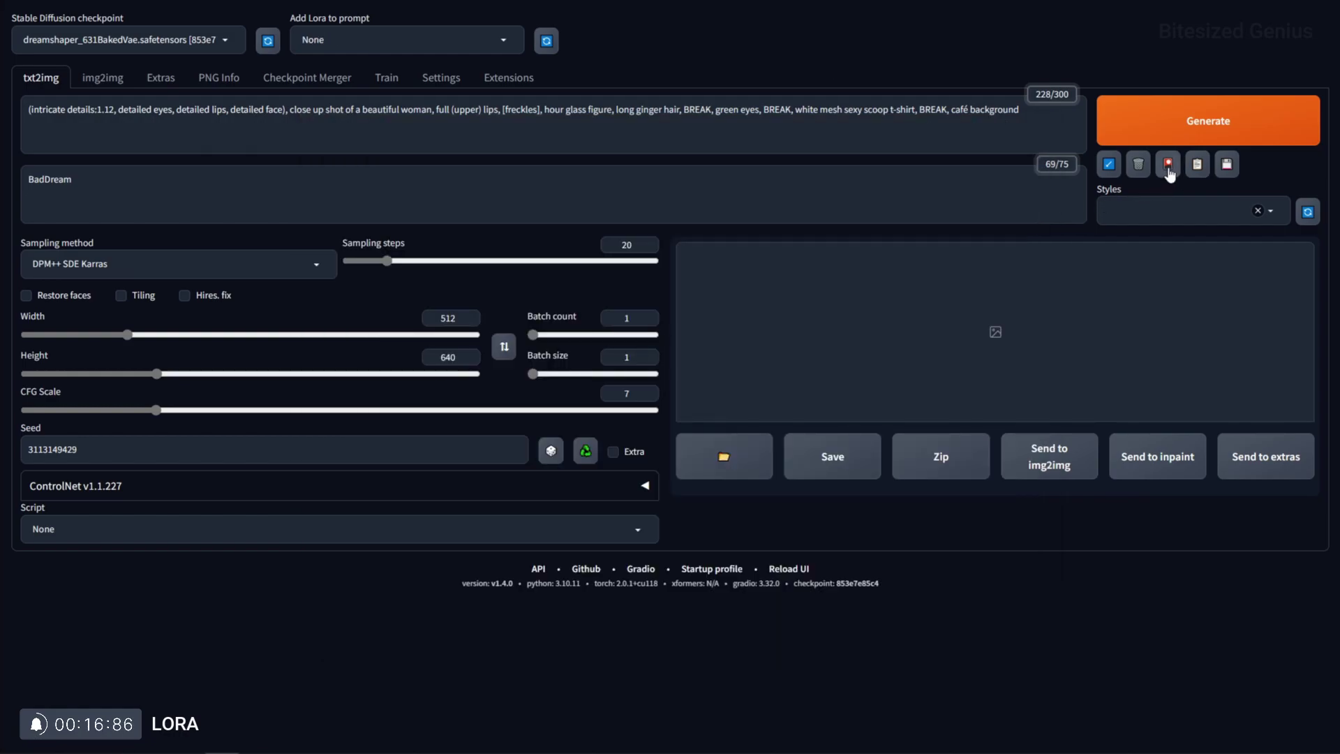
# Show extra networks and list the 3DMM_V12 and add_detail LoRAs as cards
pyautogui.click(1170, 173)
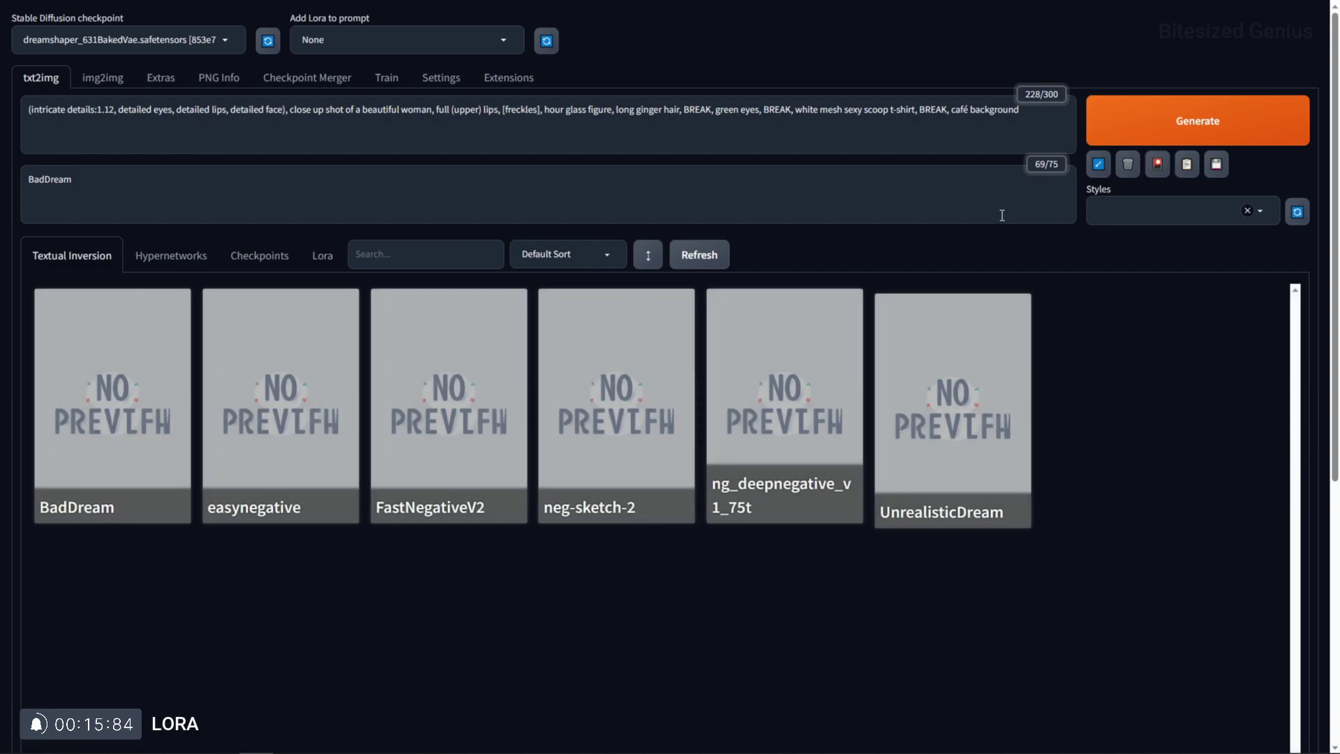
pyautogui.click(322, 256)
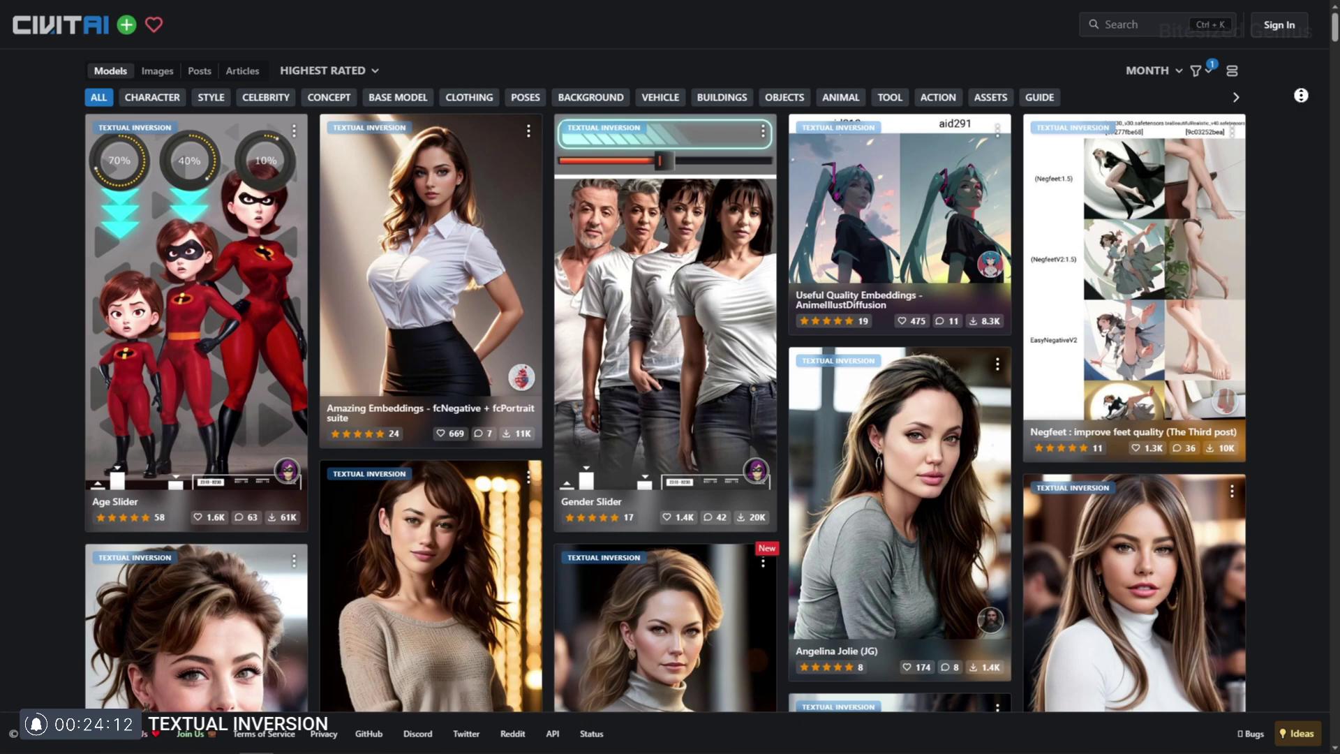
# Scroll through Civitai's Textual Inversion models sorted by Highest Rated
pyautogui.middleClick(1301, 94)
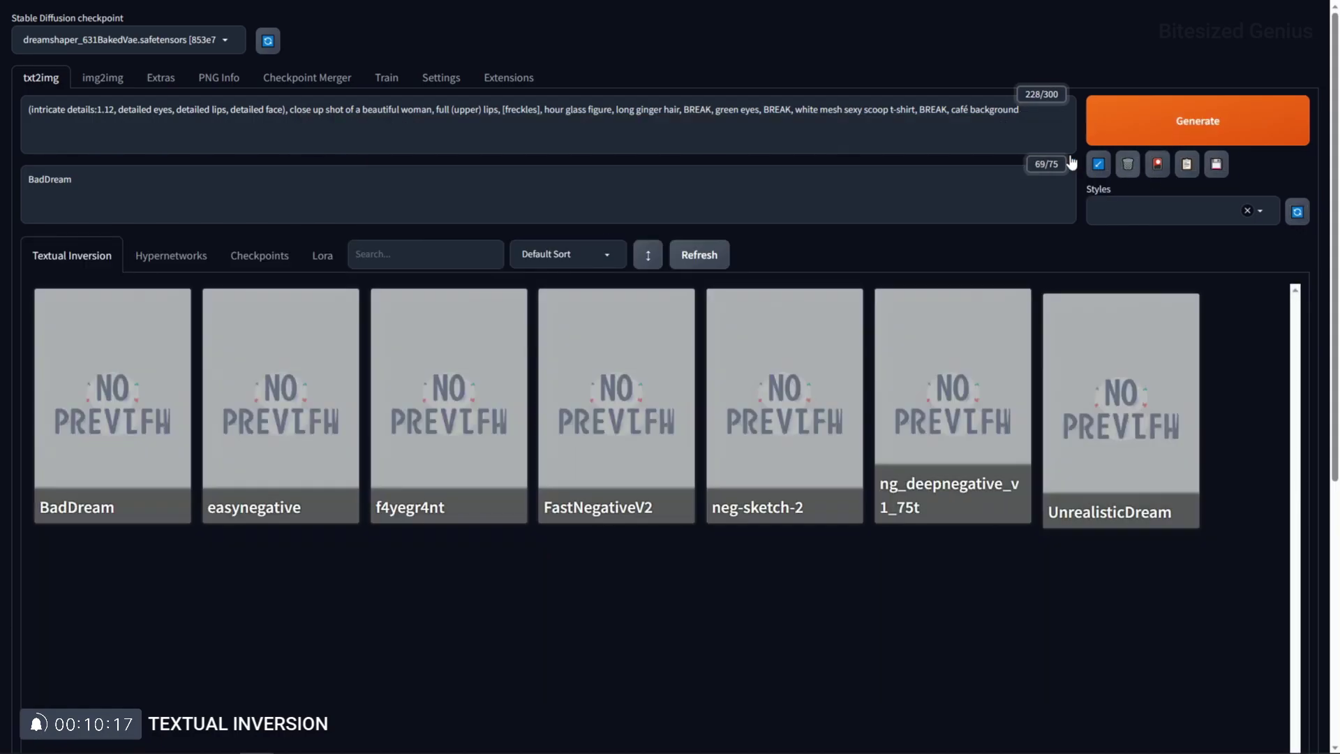
# Append the f4yegr4nt Textual Inversion embedding to the end of the positive prompt
pyautogui.click(1031, 120)
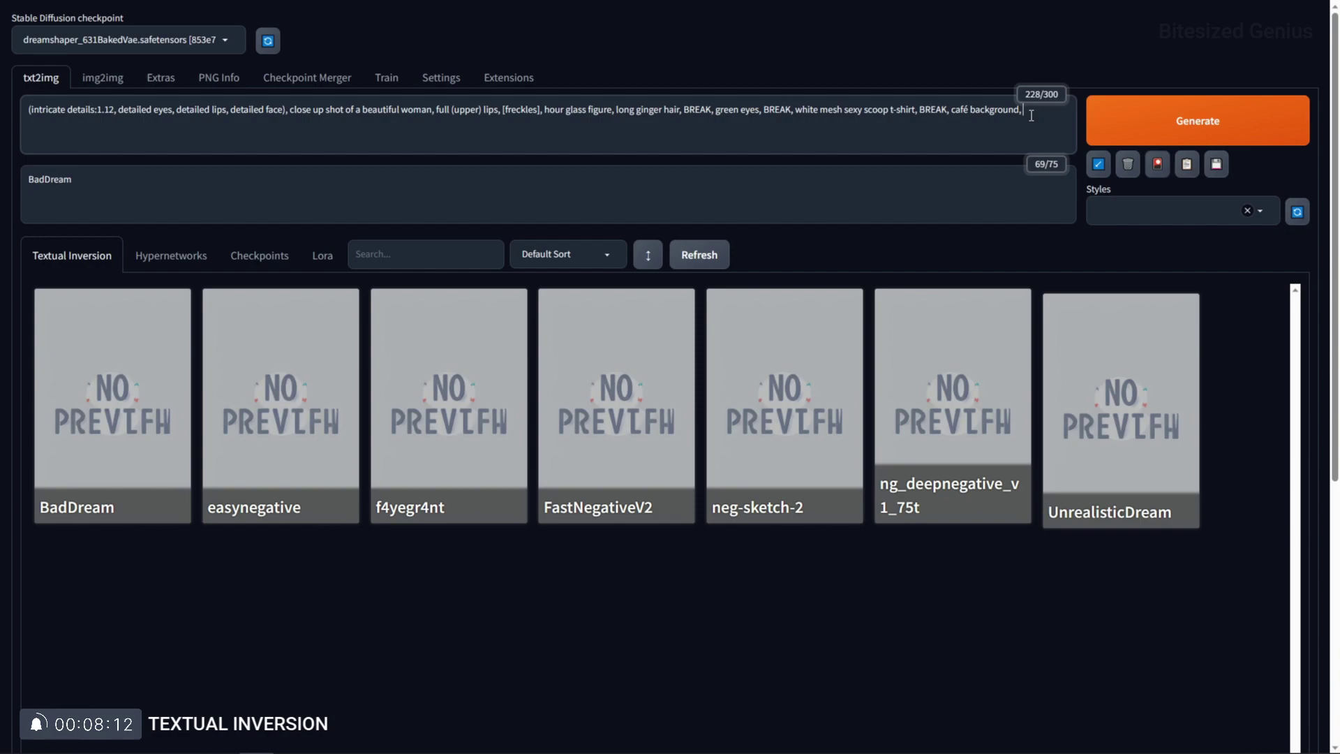
pyautogui.click(497, 370)
pyautogui.click(497, 370)
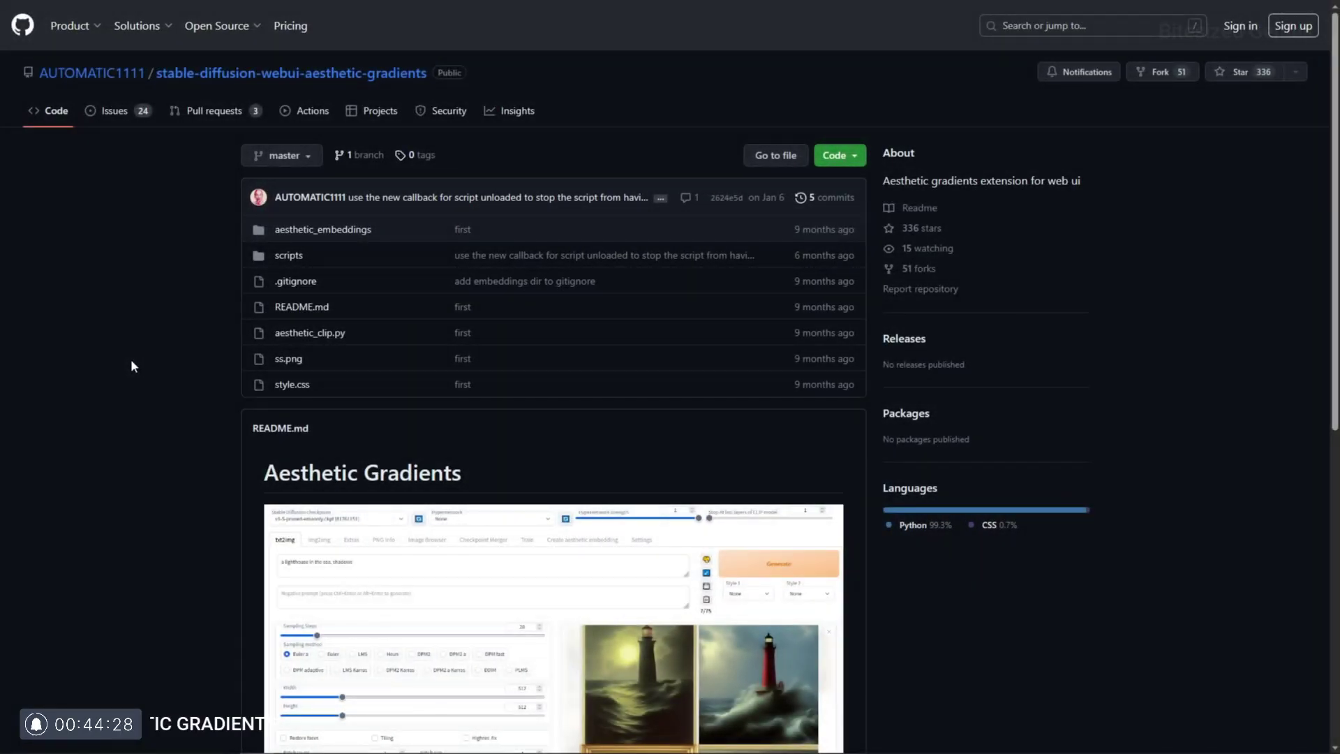
# Select and copy the aesthetic-gradients git clone URL from the GitHub README
pyautogui.middleClick(139, 226)
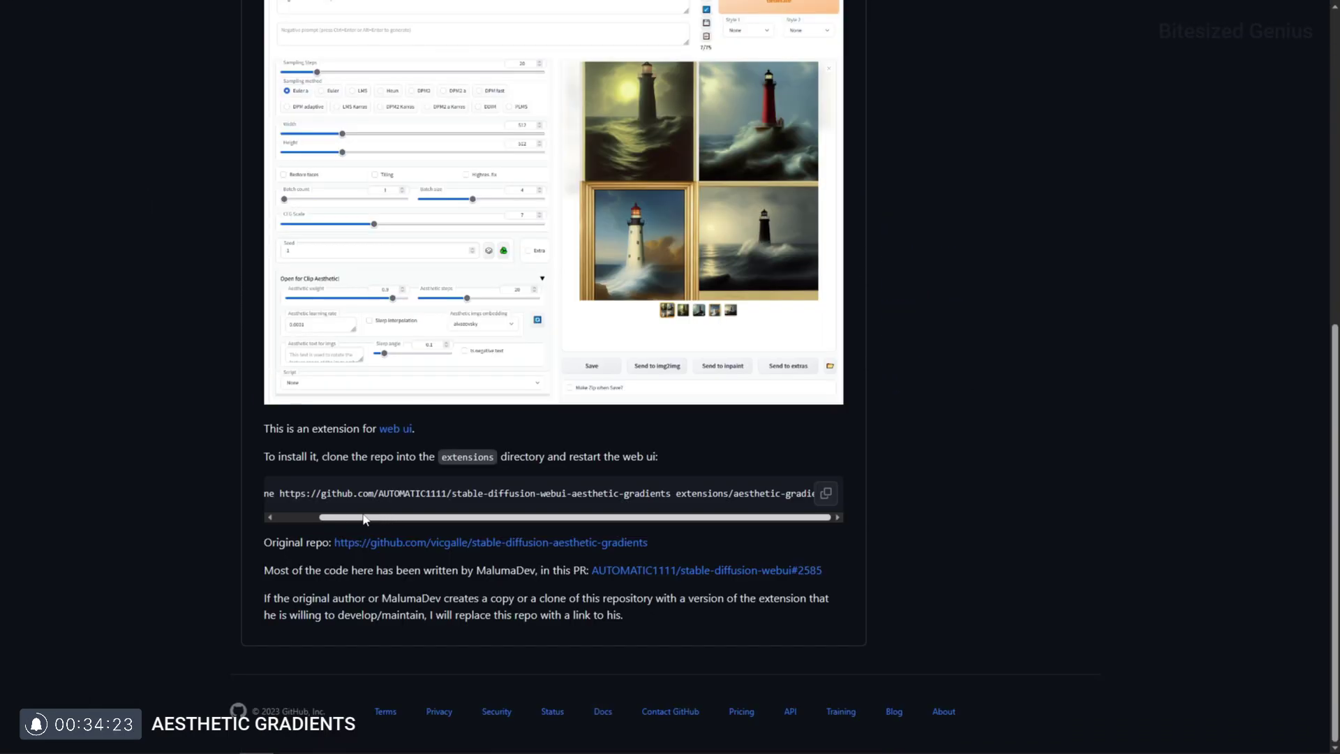
pyautogui.moveTo(364, 518); pyautogui.dragTo(291, 517)
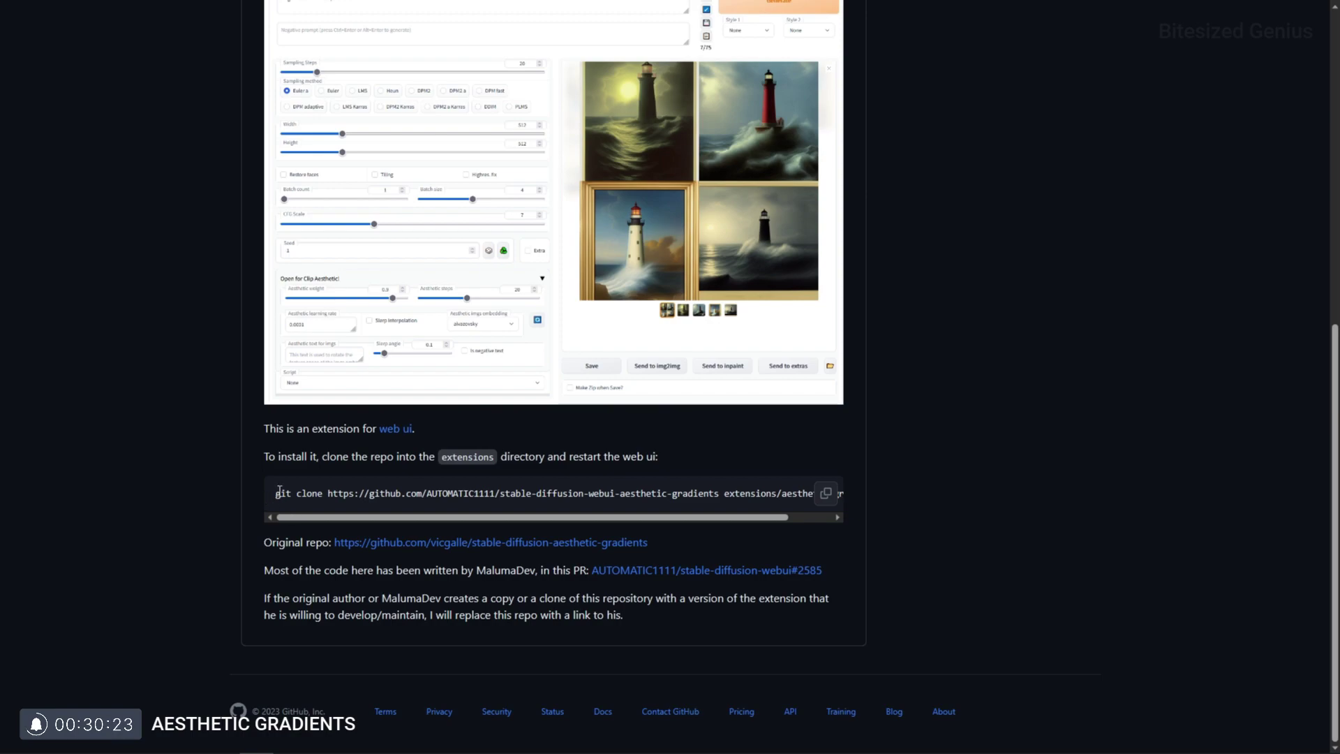
pyautogui.moveTo(279, 492); pyautogui.dragTo(985, 499)
pyautogui.click(546, 480)
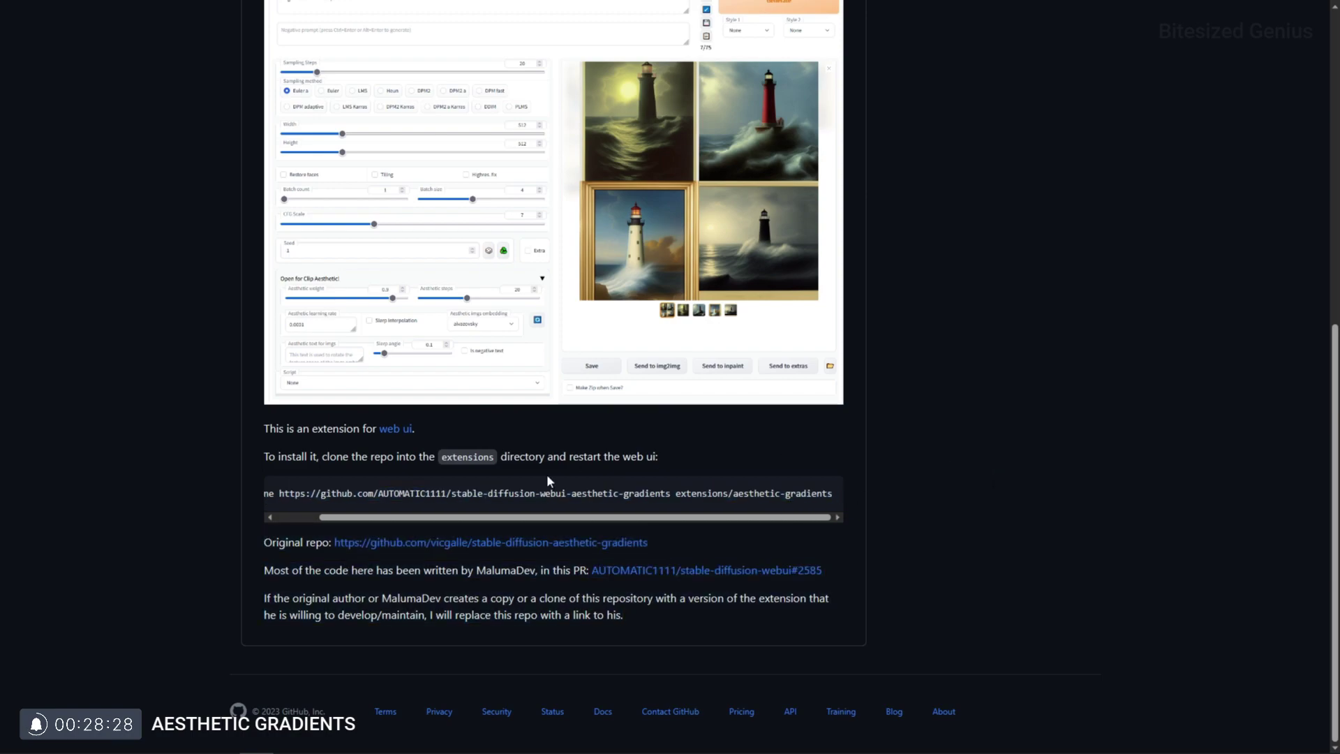
# Paste the copied repository URL into the WebUI's Install from URL field
pyautogui.hotkey('ctrl', 'Tab')
pyautogui.rightClick(200, 161)
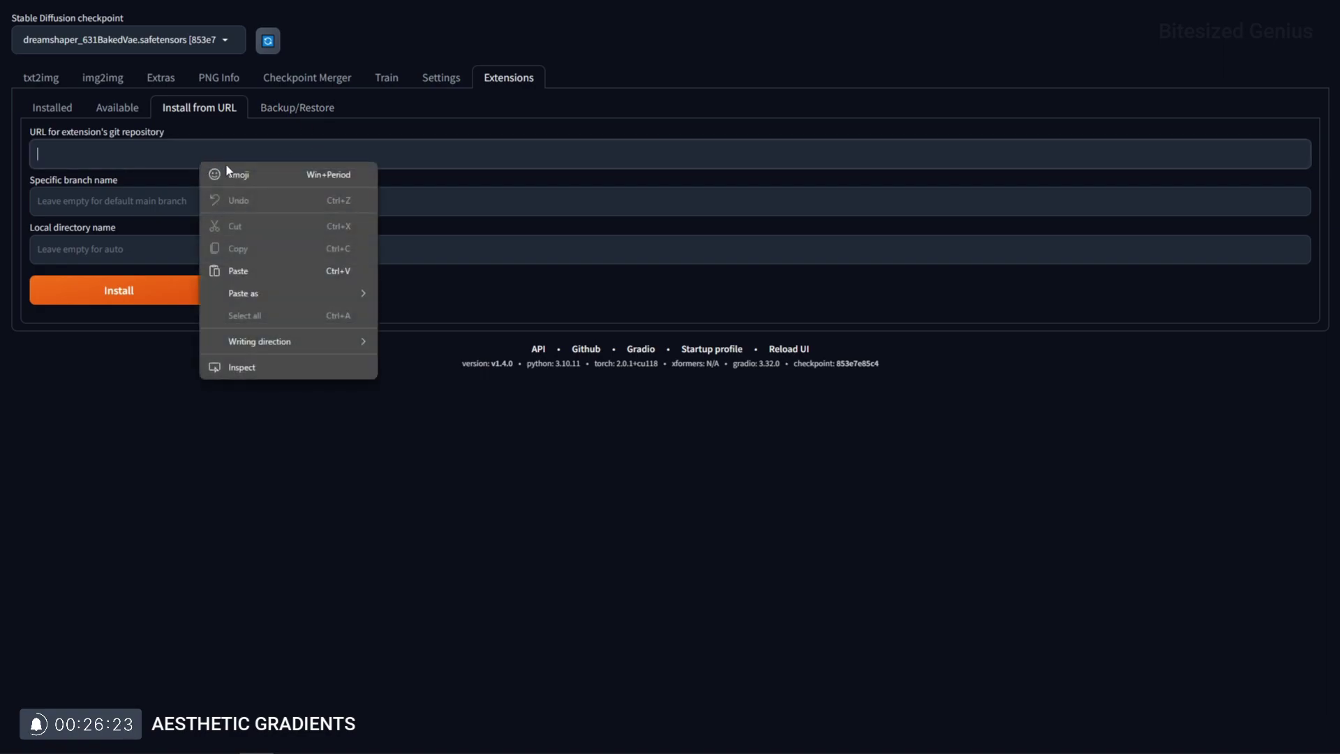
pyautogui.click(262, 271)
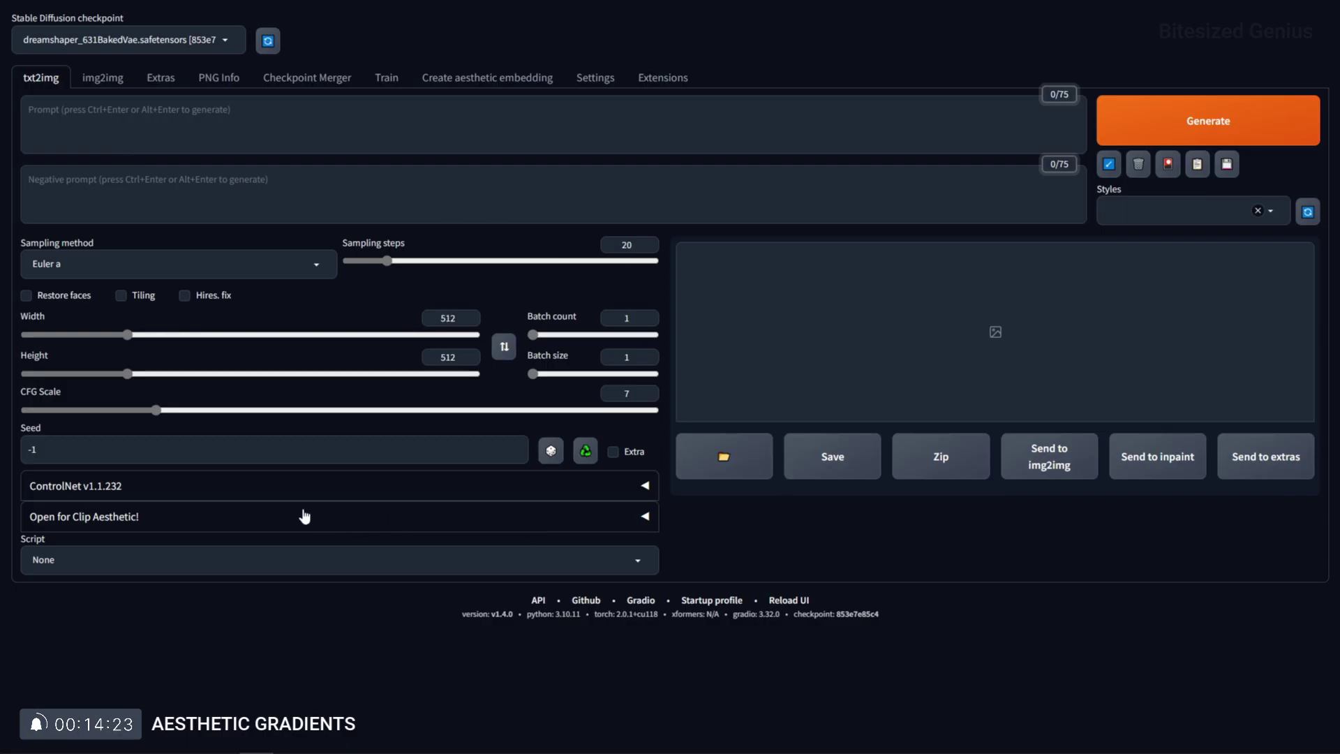
# Expand 'Open for Clip Aesthetic!' to reveal aesthetic weight, steps, learning rate and embedding options
pyautogui.click(106, 522)
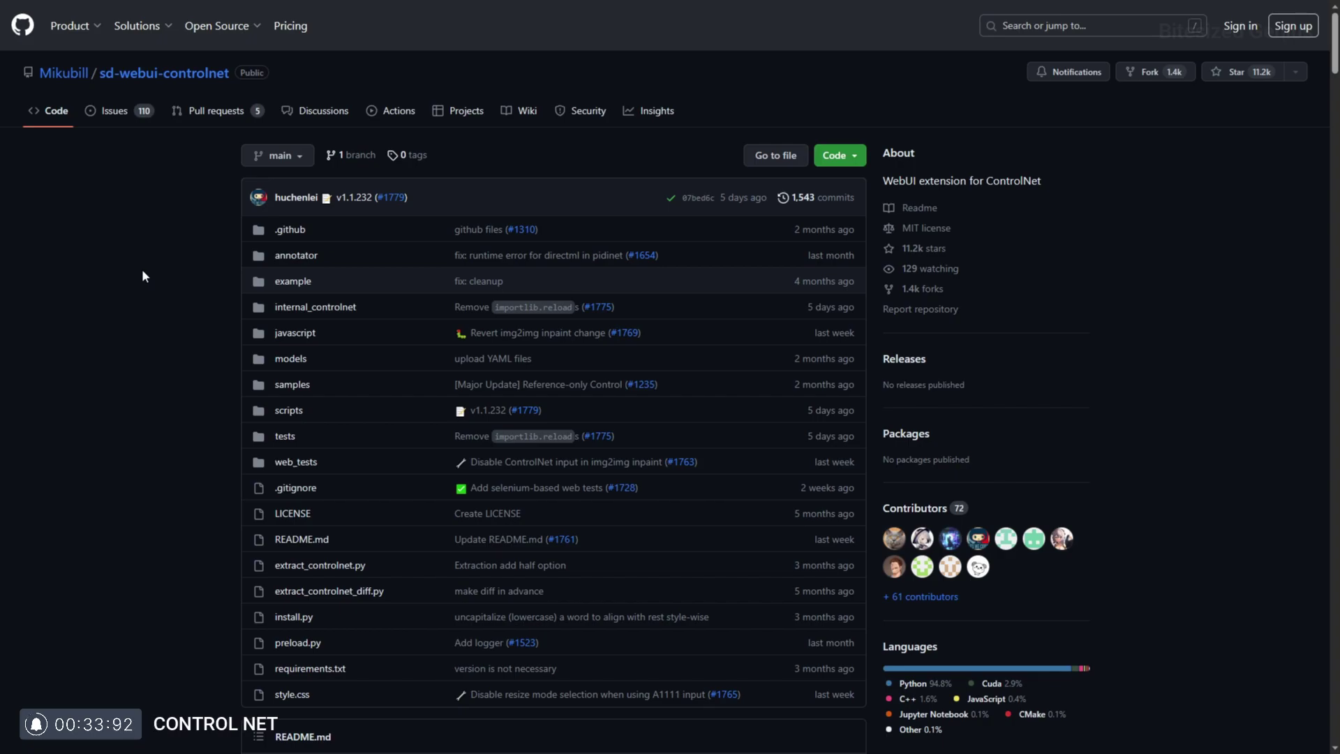
# Scroll the sd-webui-controlnet README to Installation and select the git URL in step 3
pyautogui.middleClick(142, 272)
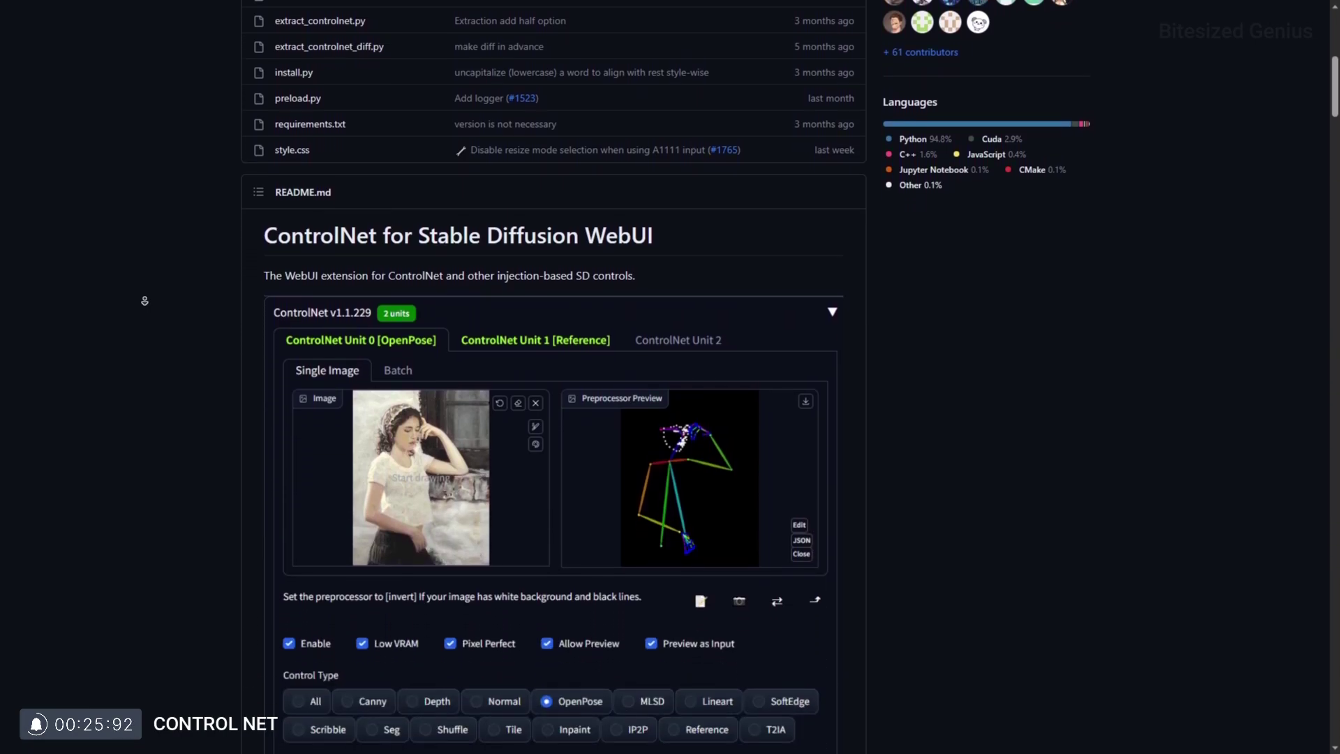
pyautogui.scroll(-5, 145, 300)
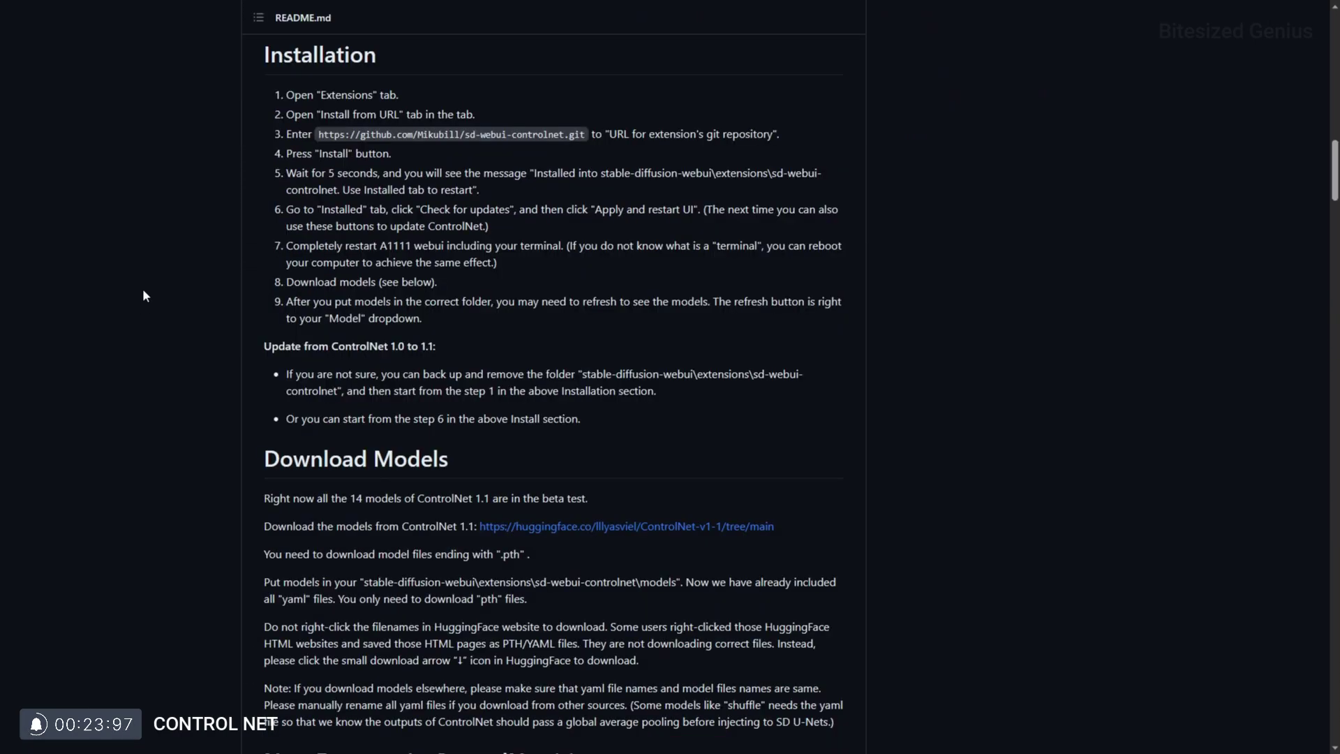
pyautogui.moveTo(586, 134); pyautogui.dragTo(319, 134)
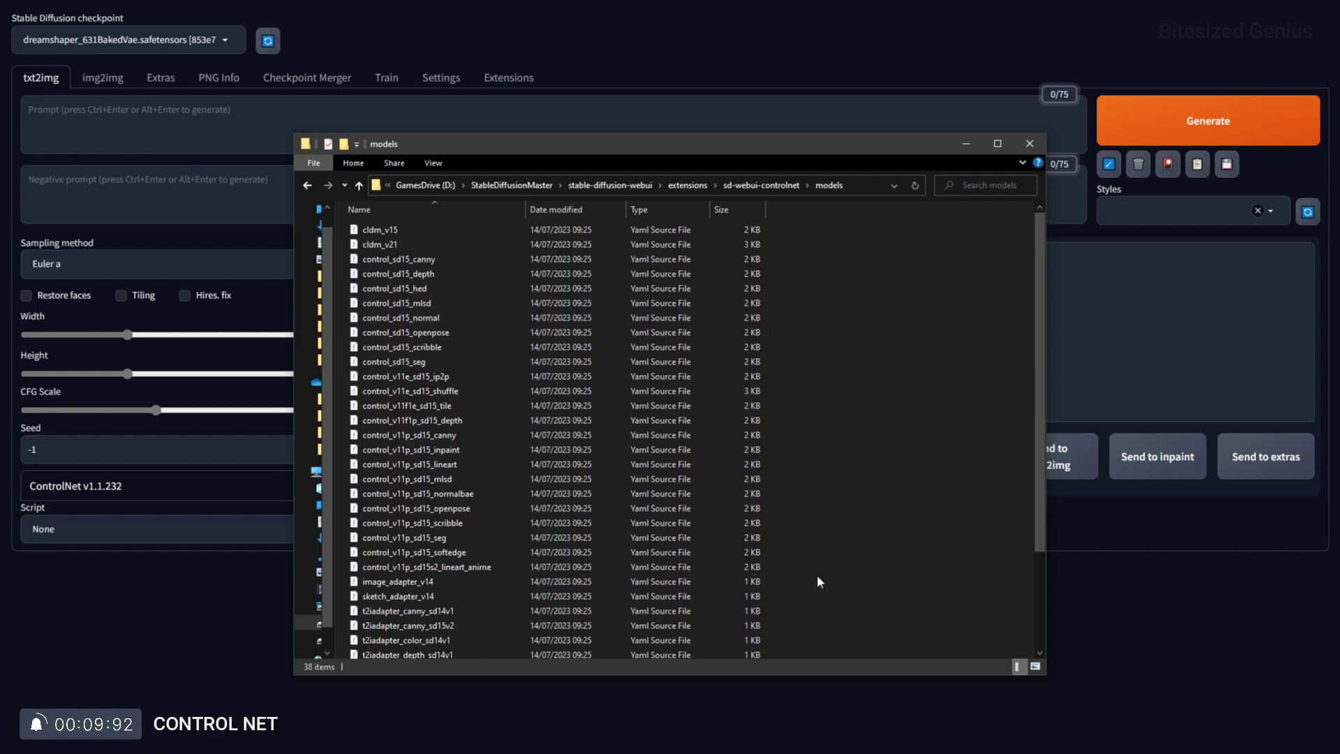
# Scroll through the ControlNet yaml config files in the sd-webui-controlnet models folder
pyautogui.scroll(-3, 880, 387)
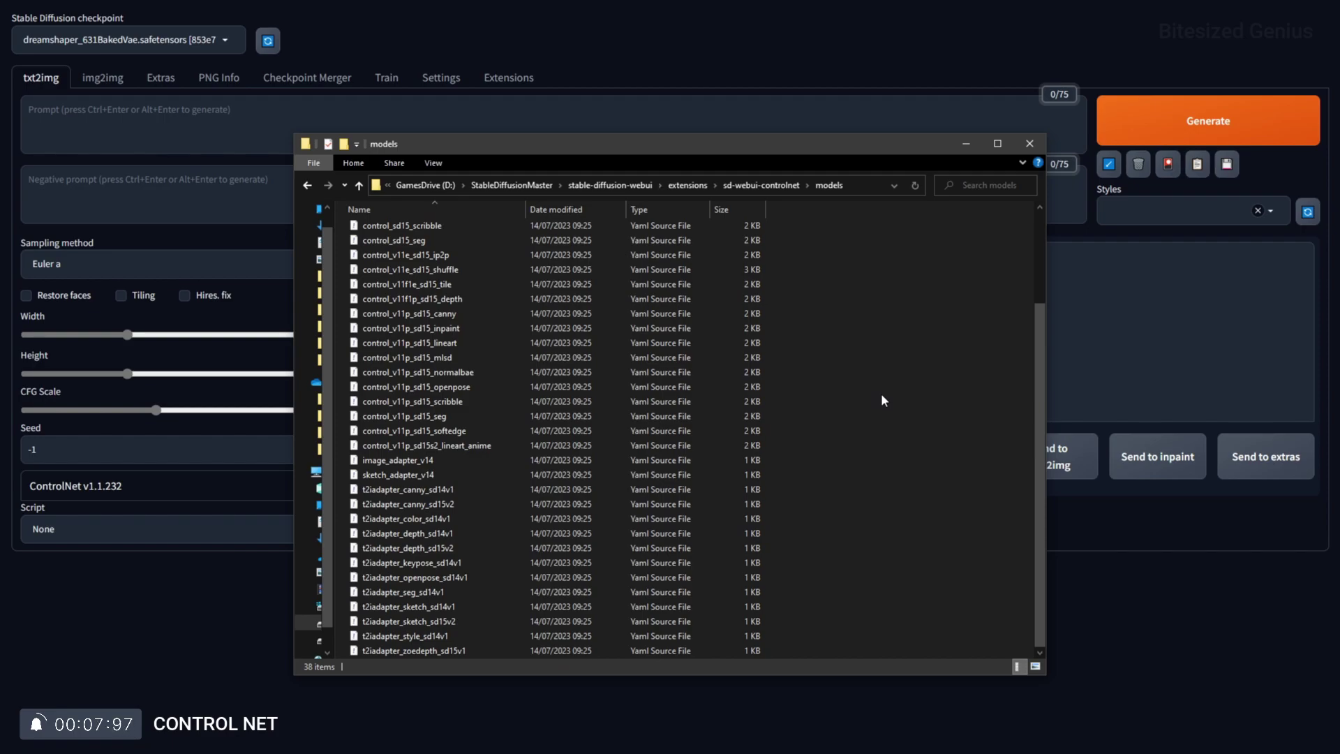
pyautogui.scroll(3, 880, 393)
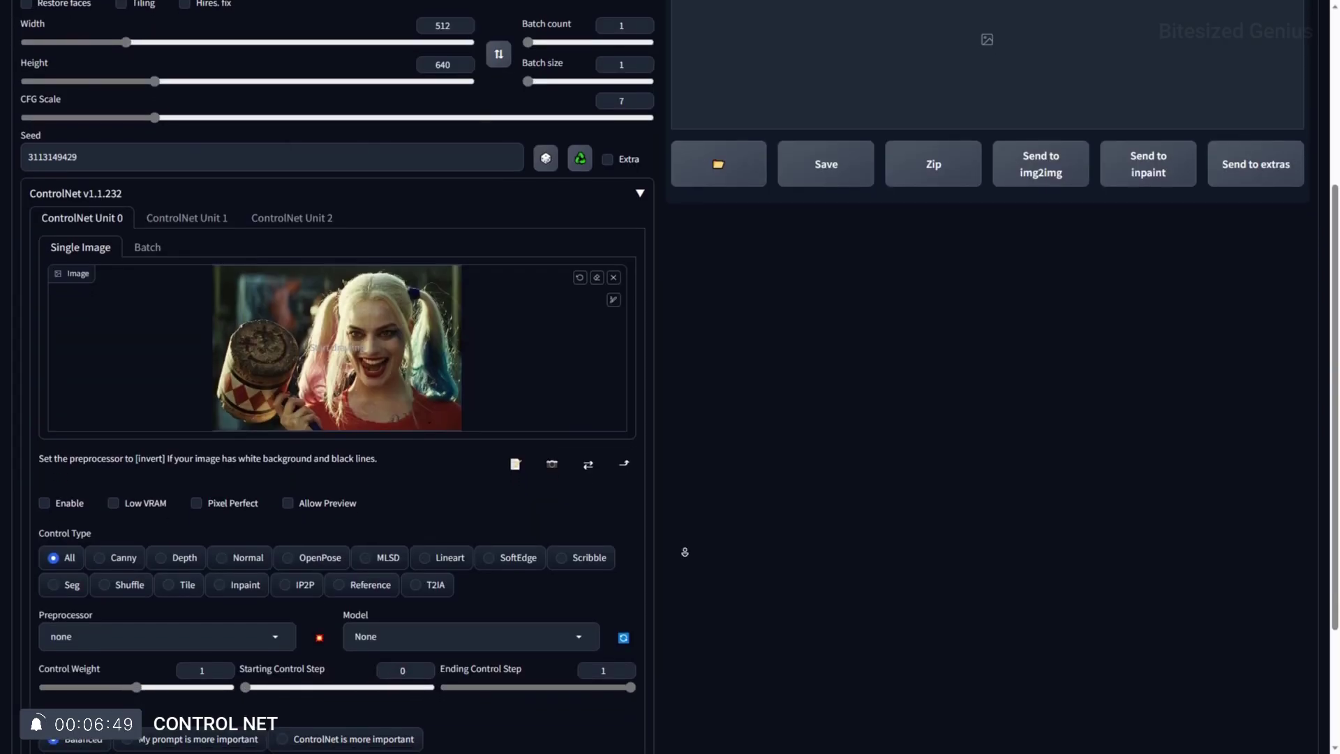
pyautogui.scroll(-1, 685, 548)
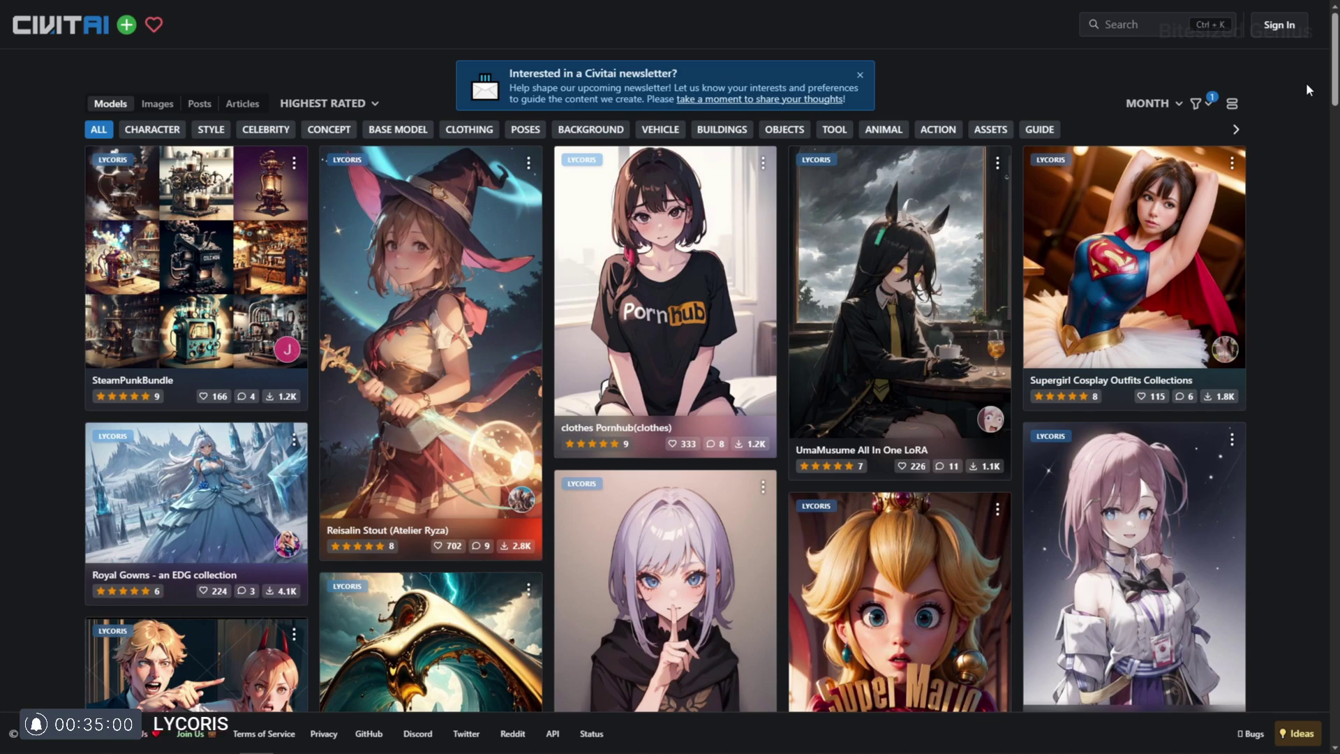
# Bring more LyCORIS models into view on Civitai, then show the LyCORIS networks list
pyautogui.middleClick(1304, 81)
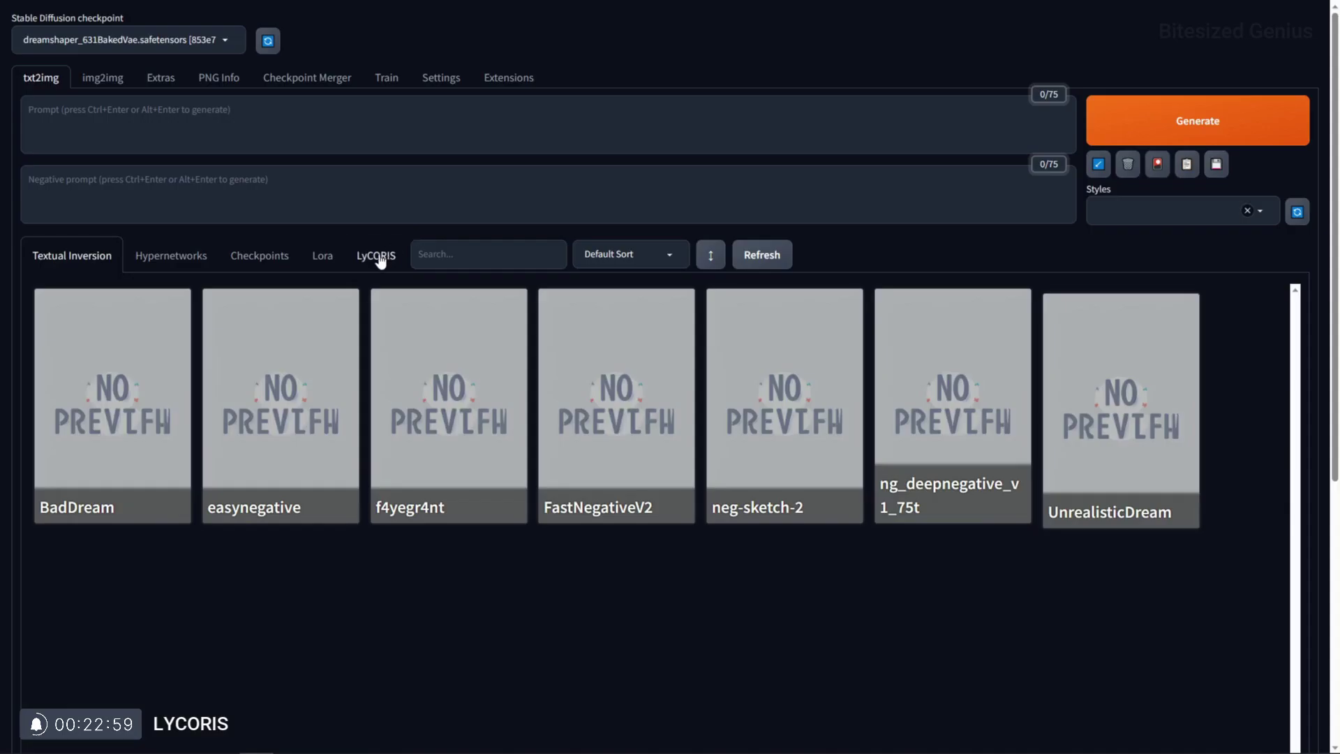
pyautogui.click(380, 258)
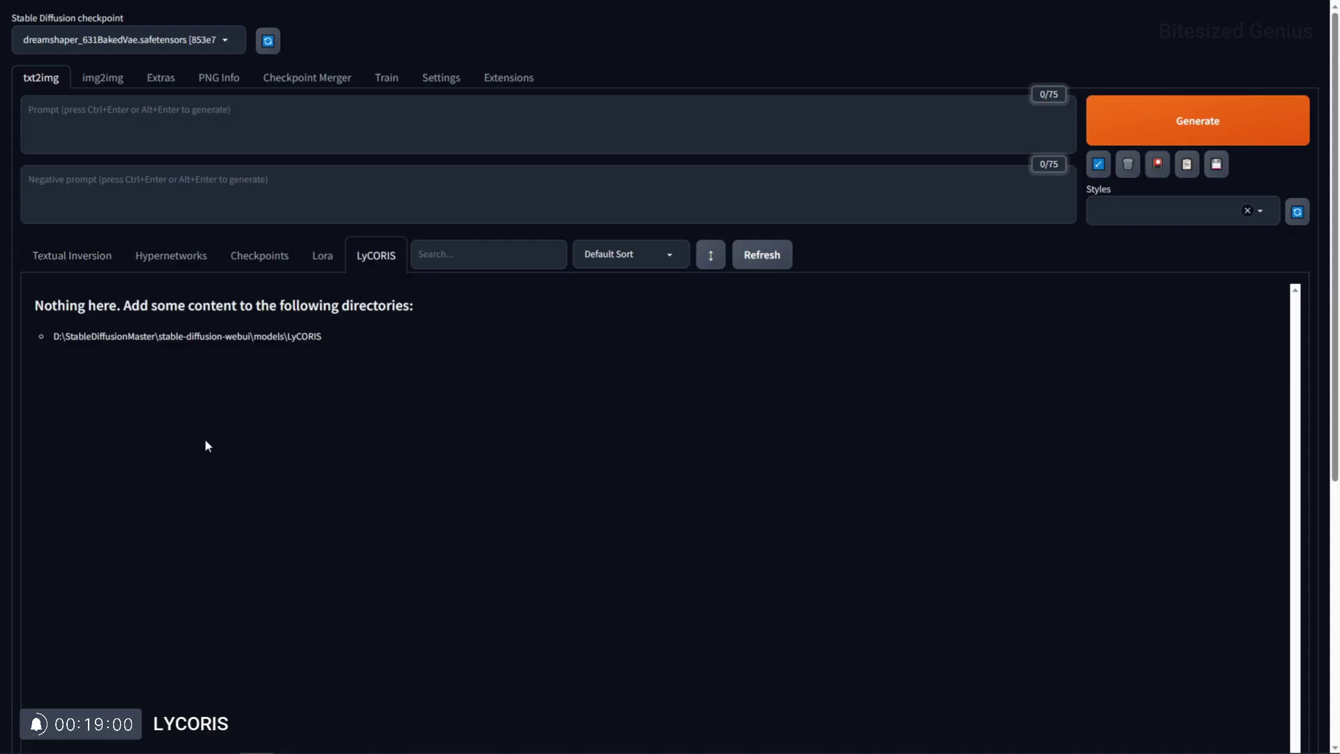
# Open the empty models\LyCORIS folder inside stable-diffusion-webui in File Explorer
pyautogui.hotkey('alt', 'Tab')
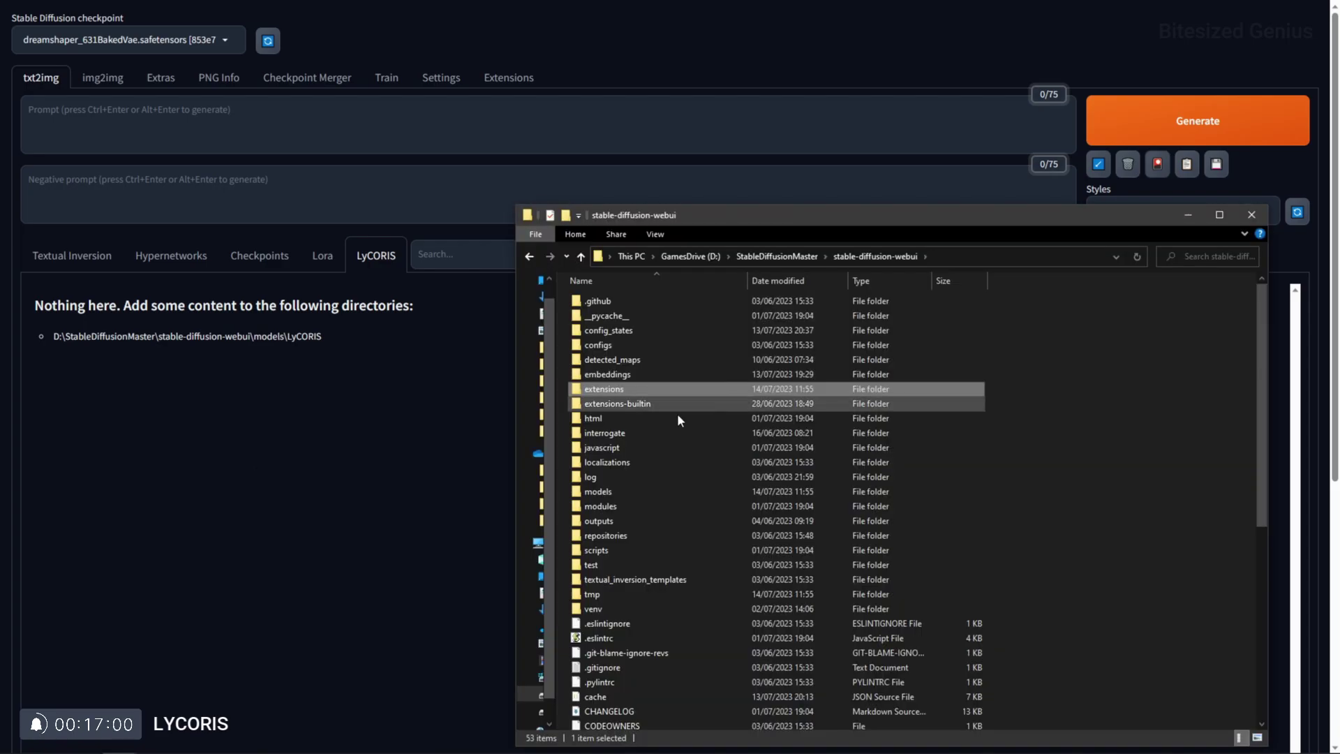
pyautogui.doubleClick(659, 496)
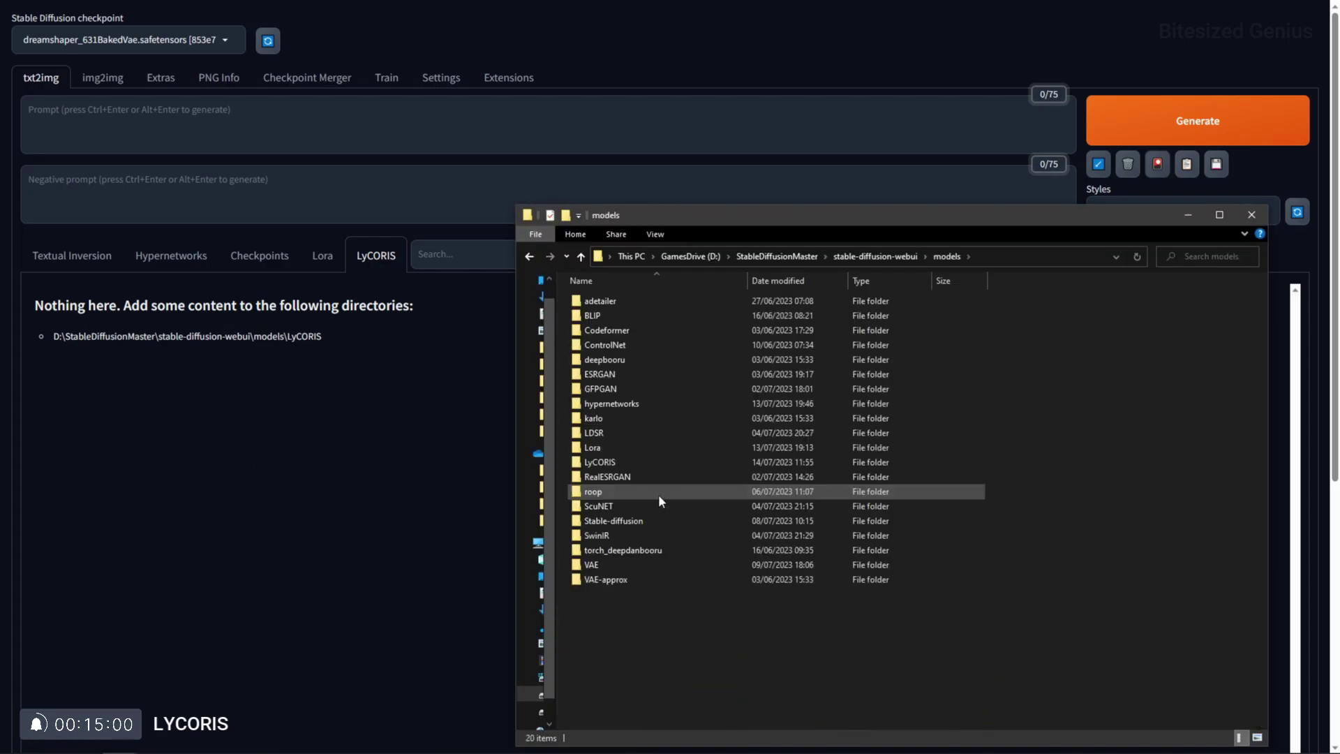
pyautogui.doubleClick(626, 462)
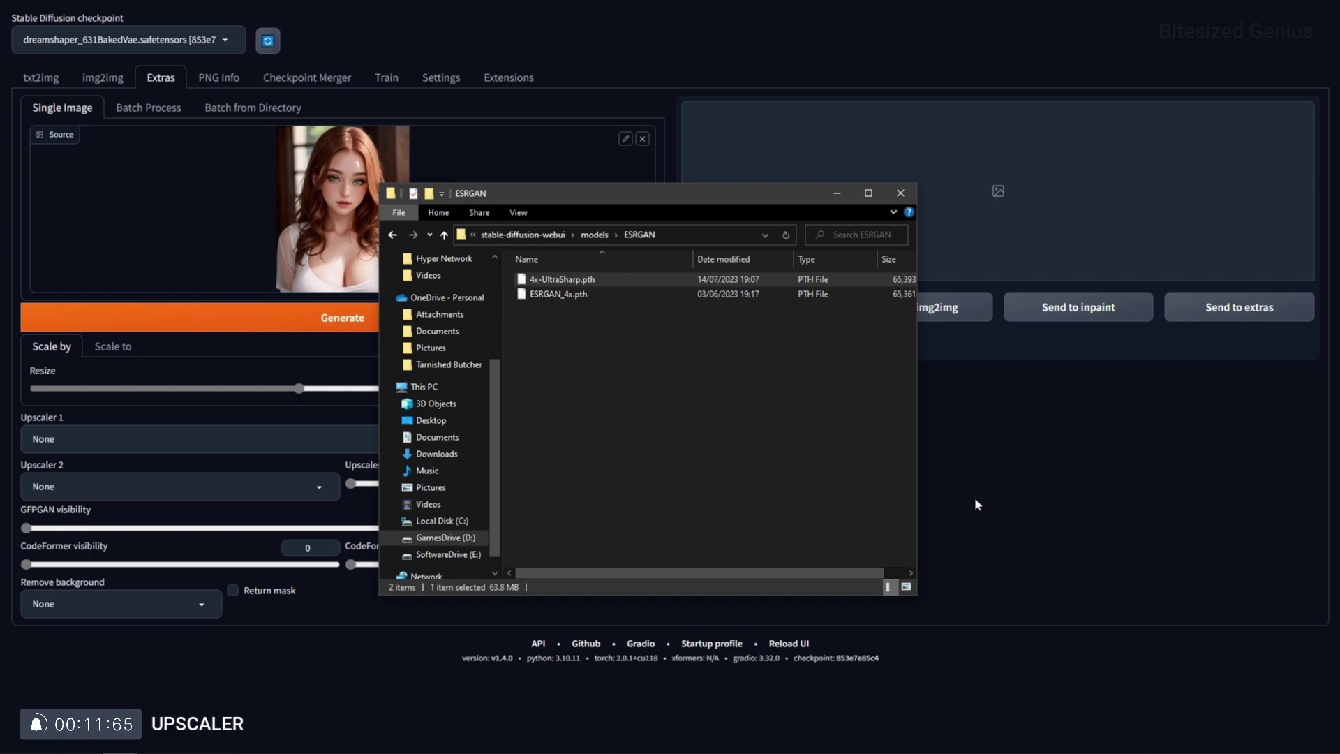
# Upscale the source portrait in Extras with 4x-UltraSharp as Upscaler 1
pyautogui.click(974, 497)
pyautogui.click(463, 444)
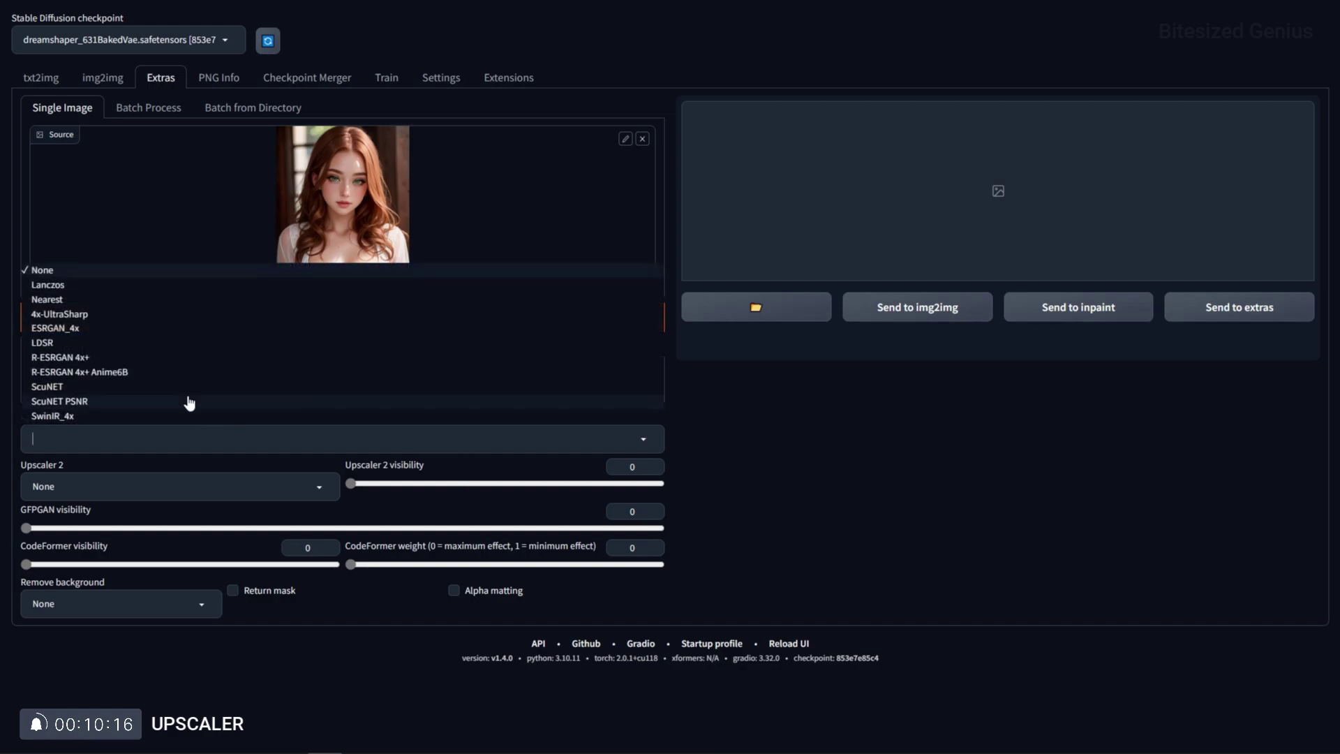
pyautogui.click(146, 314)
pyautogui.click(213, 326)
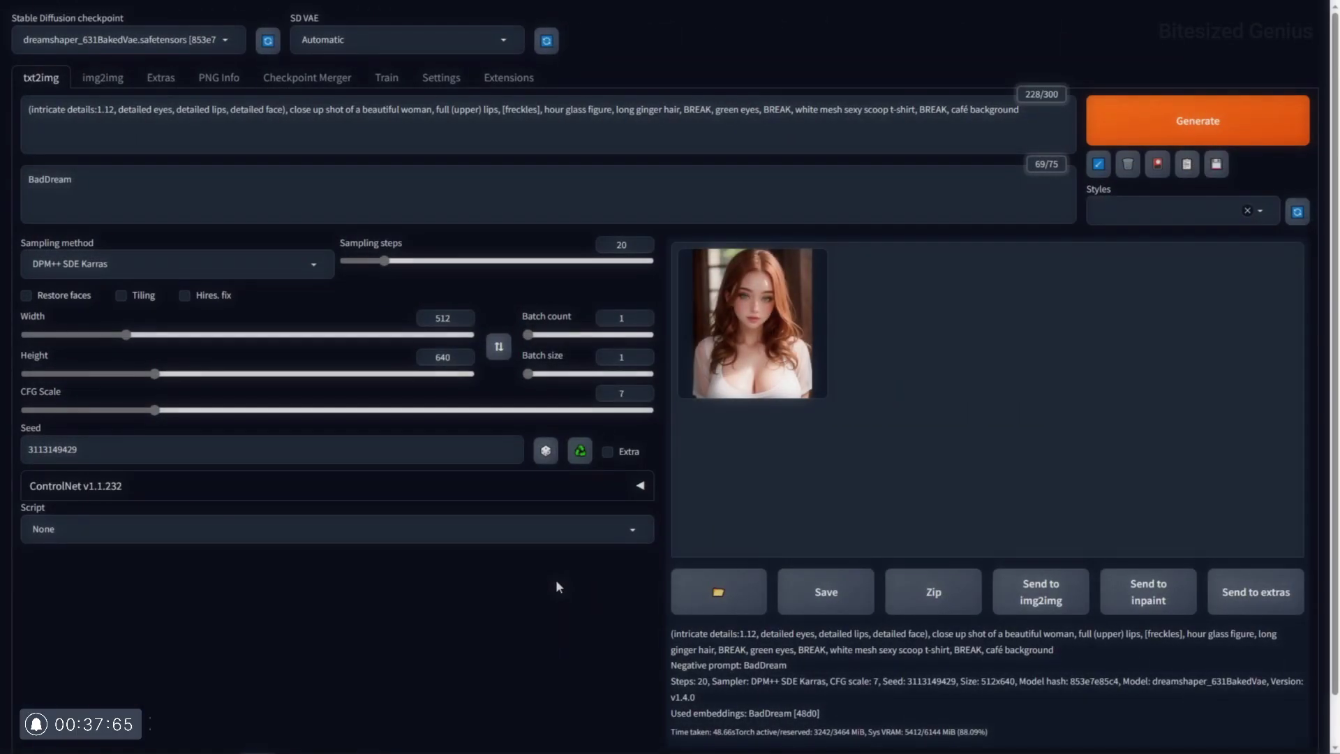
# Enlarge the generated portrait, then bring up the Stable Diffusion settings section
pyautogui.click(753, 369)
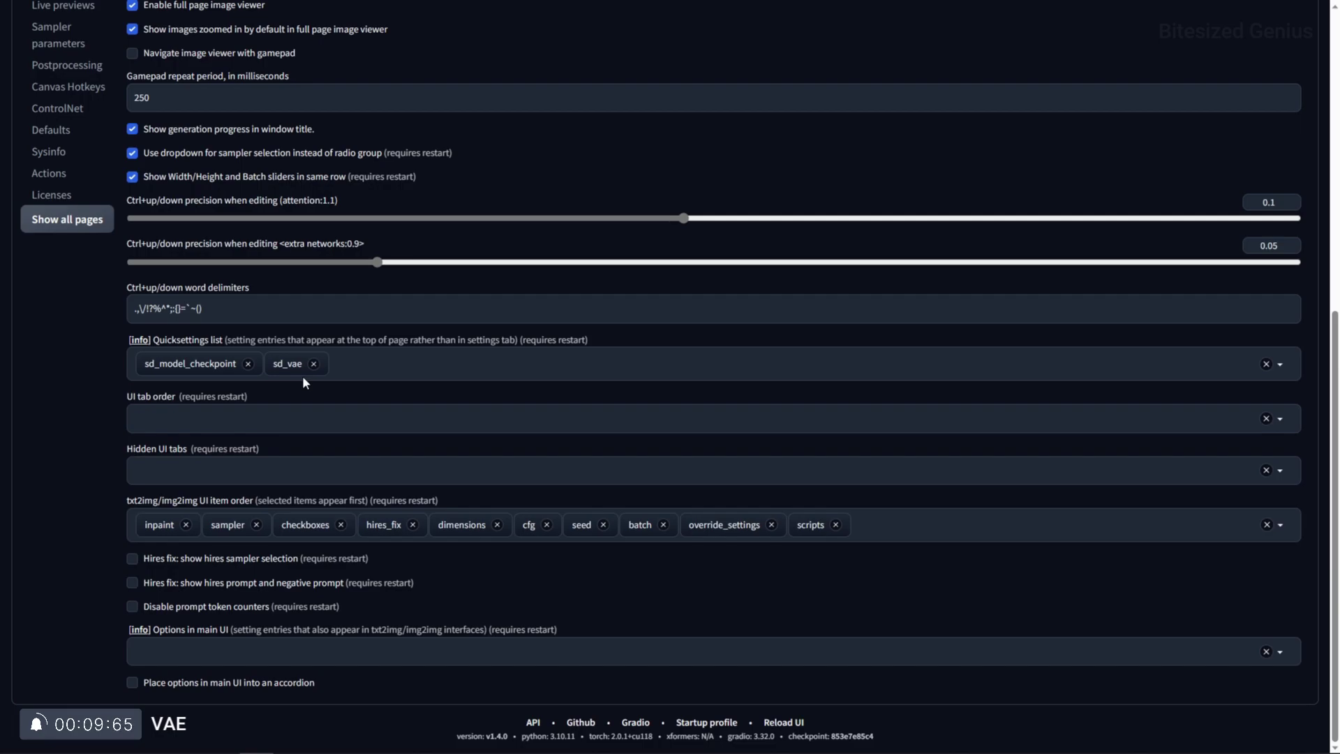
pyautogui.scroll(15, 303, 375)
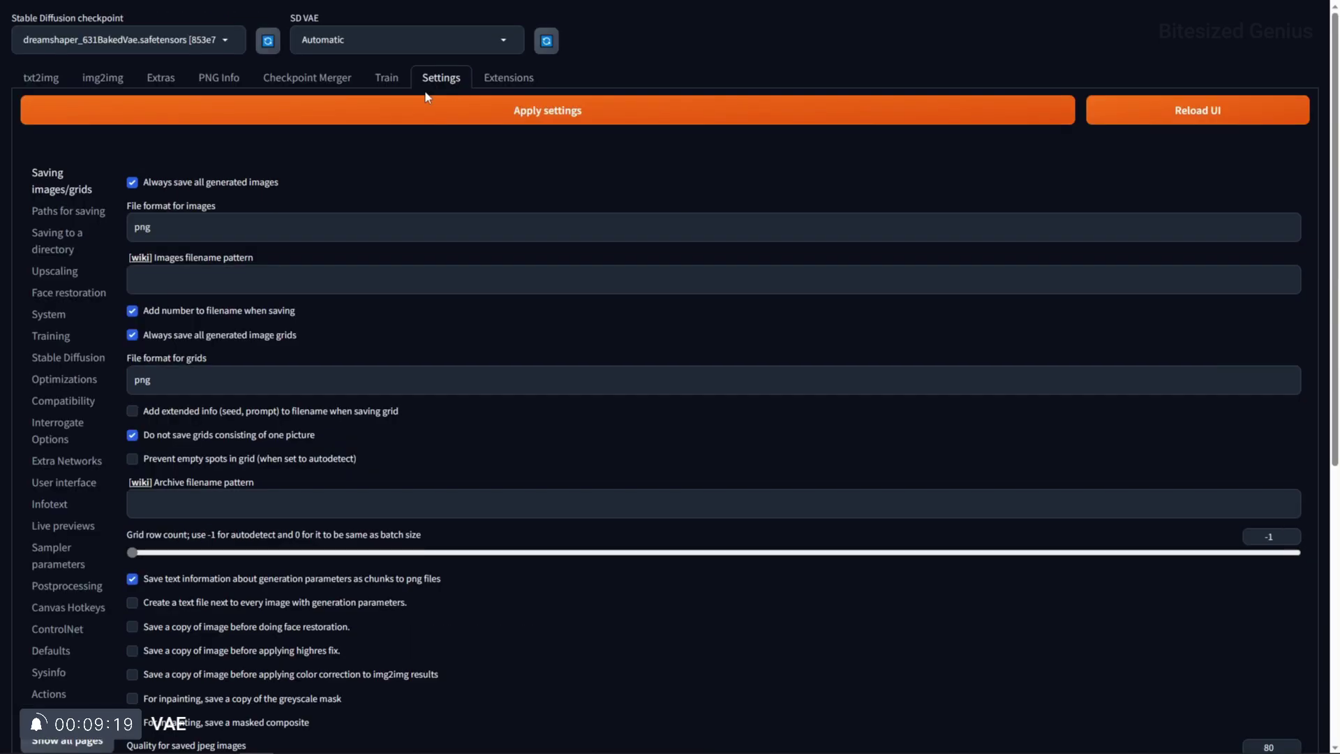
pyautogui.click(87, 358)
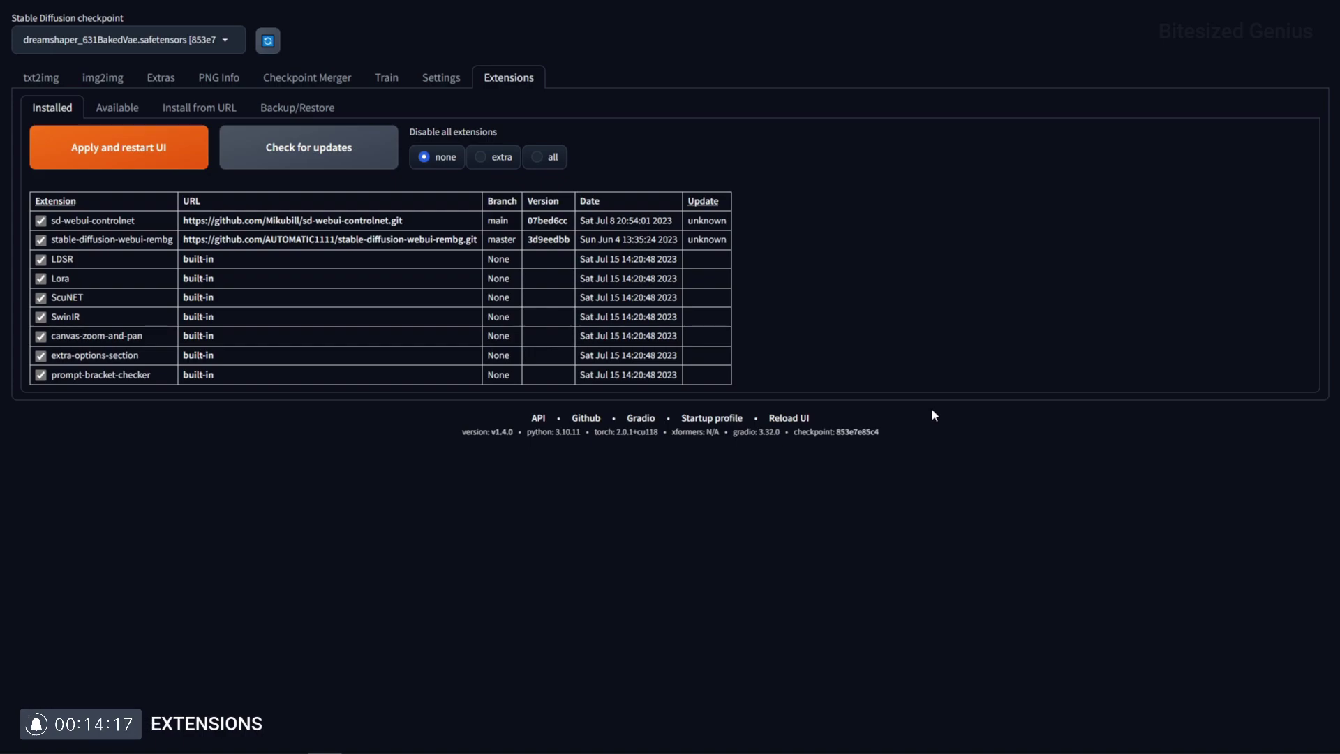
# Switch the Extensions tab to the Available list of installable extensions
pyautogui.click(136, 112)
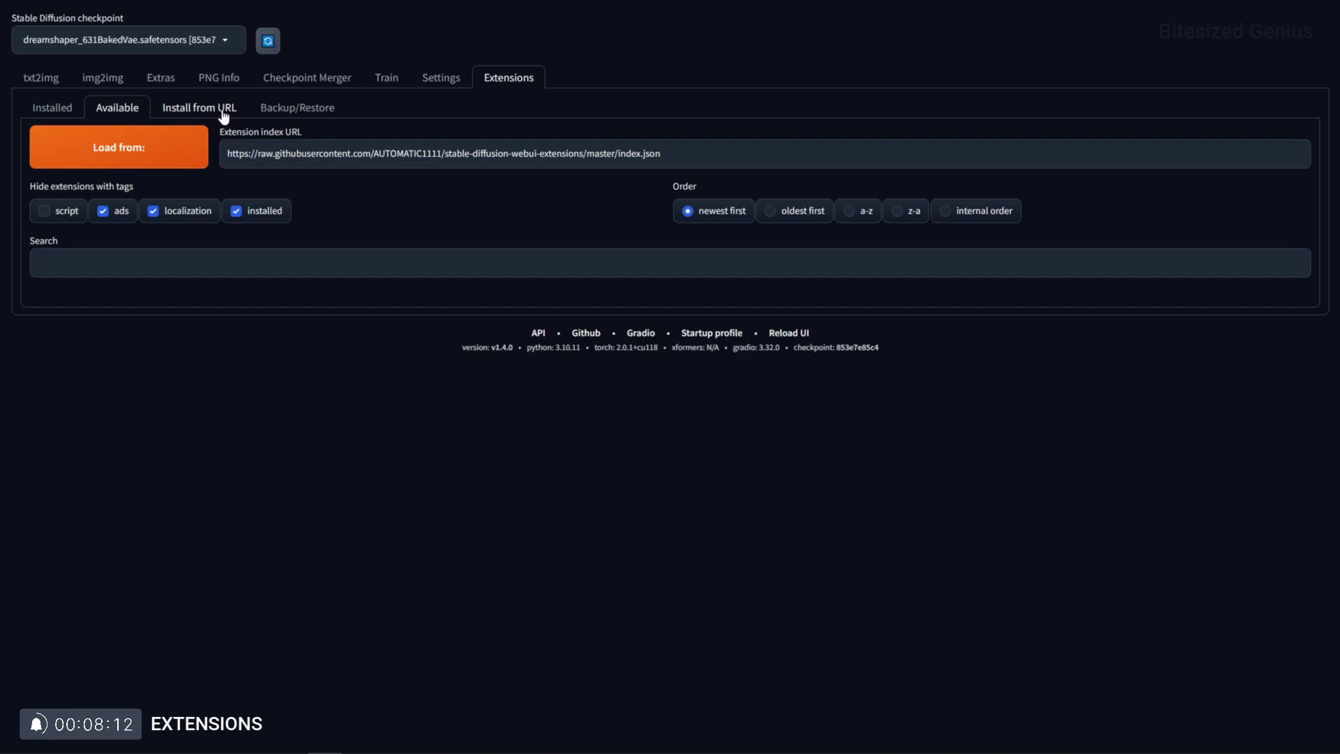